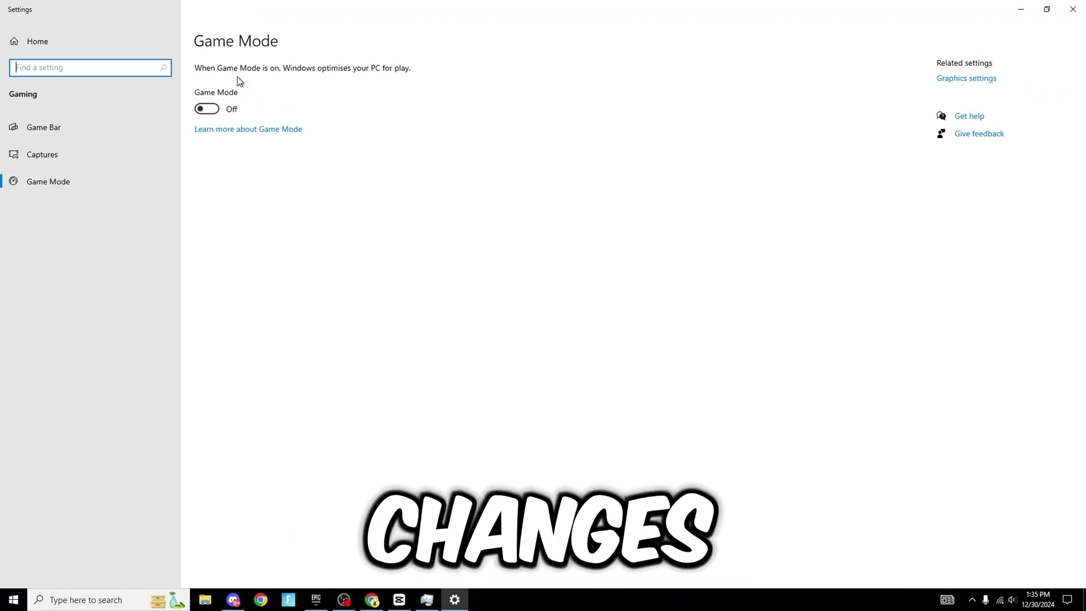
Step: Turn the Game Mode toggle to Off in Gaming settings
click(207, 109)
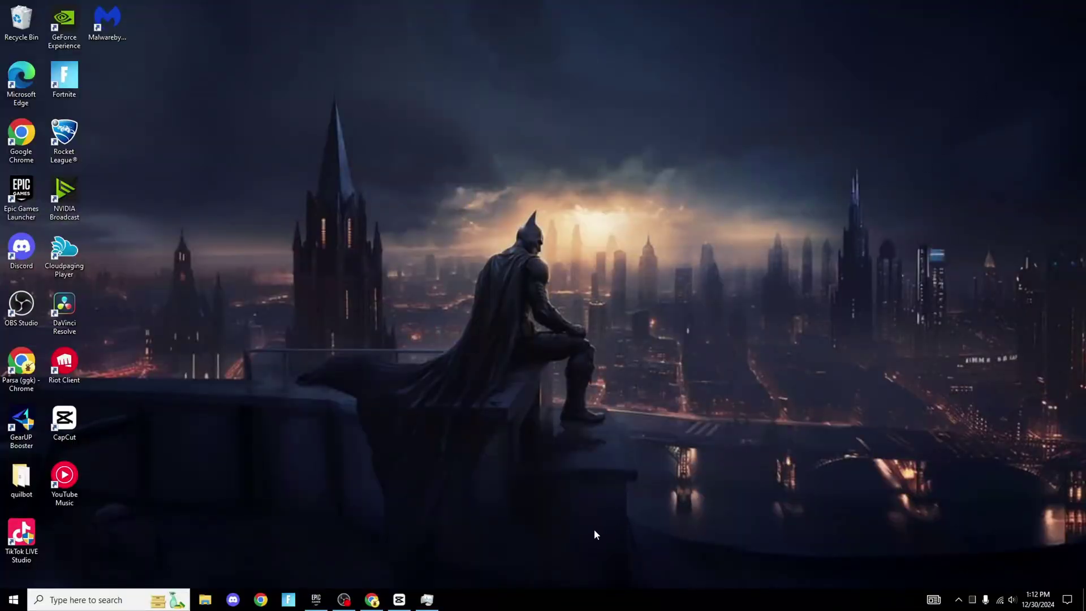
Step: Launch Task Manager from the taskbar's right-click menu
right_click(559, 606)
click(599, 559)
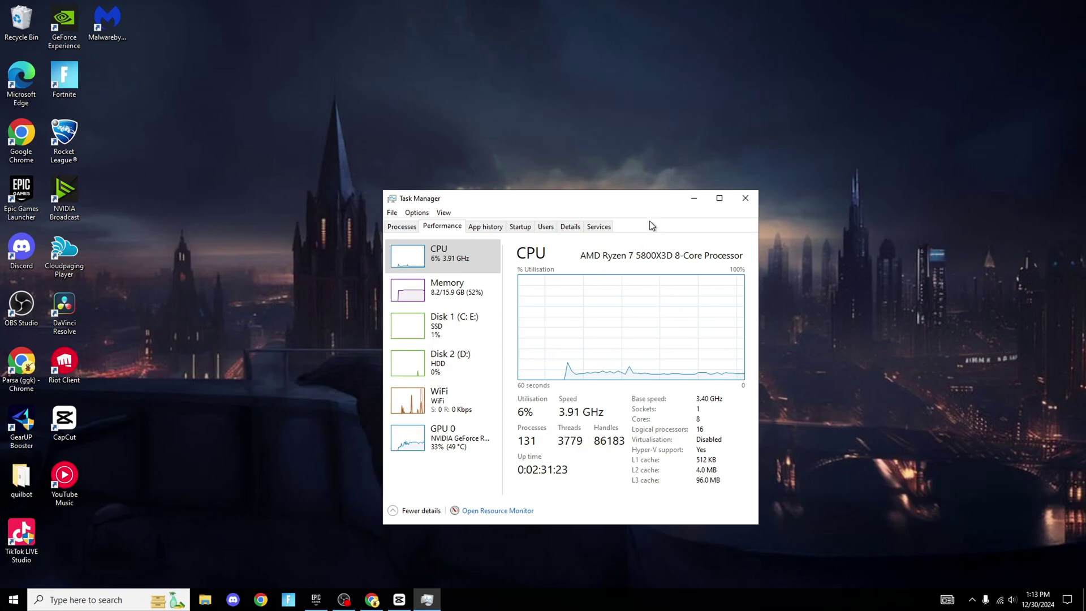
Step: Open the full Services console from Task Manager's maximized Services tab
click(599, 227)
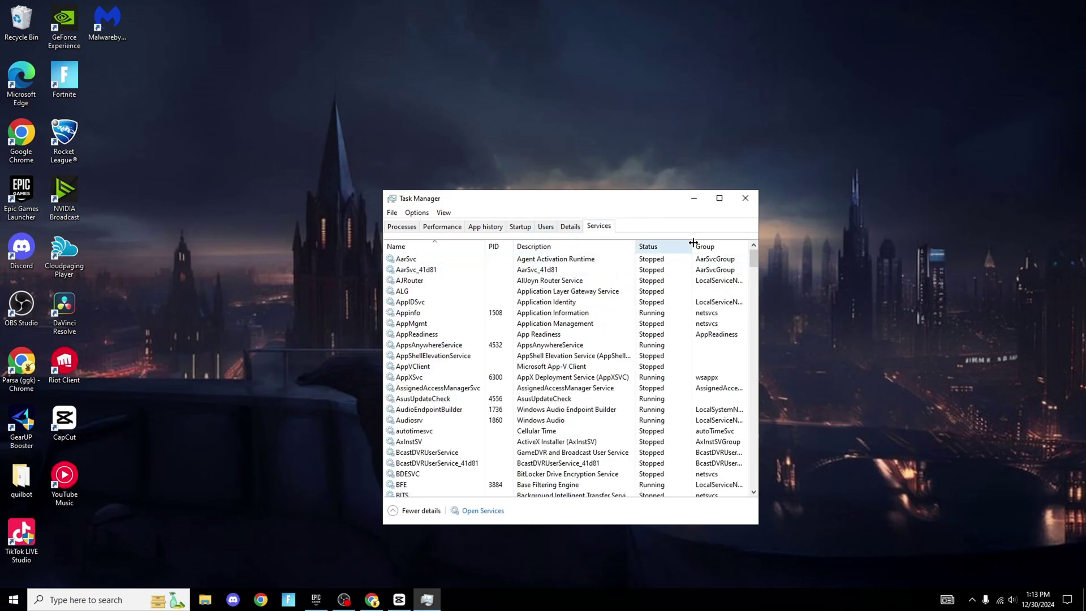
click(720, 198)
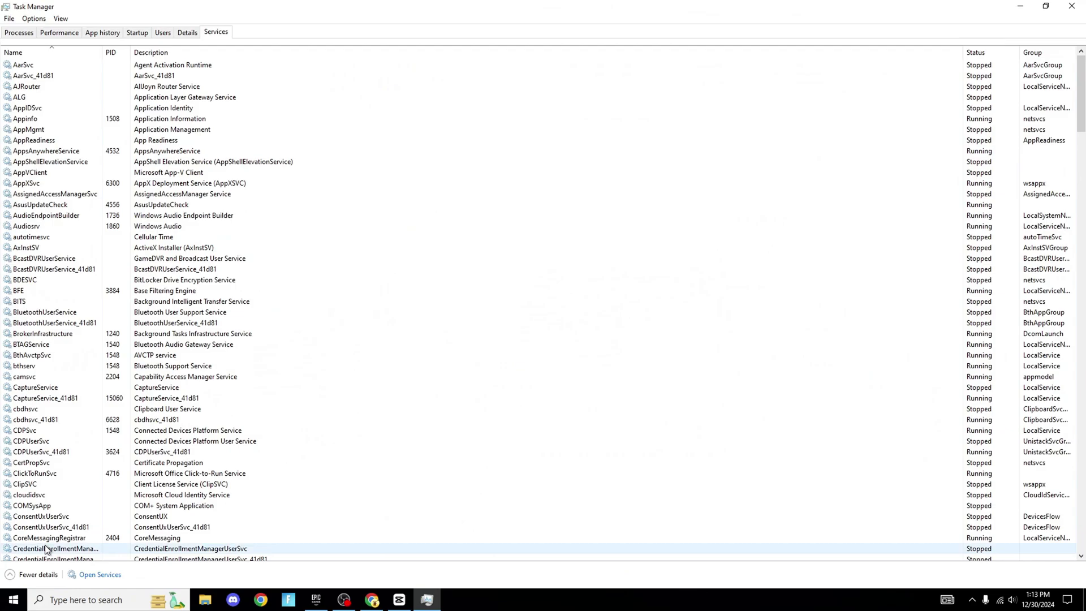
click(104, 575)
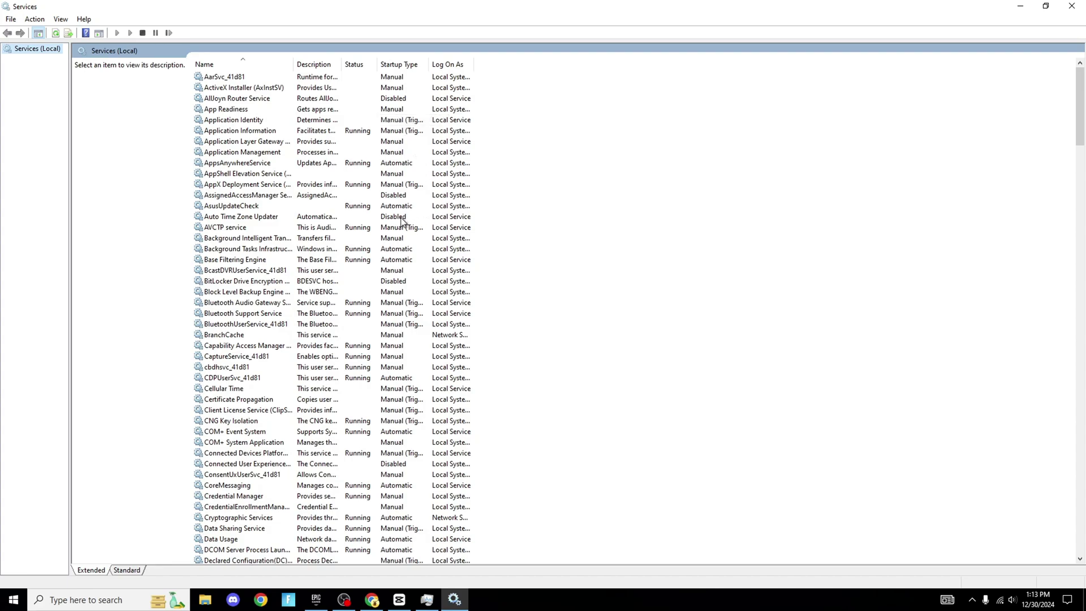
Step: Set Auto Time Zone Updater's startup type to Disabled and apply it
click(402, 218)
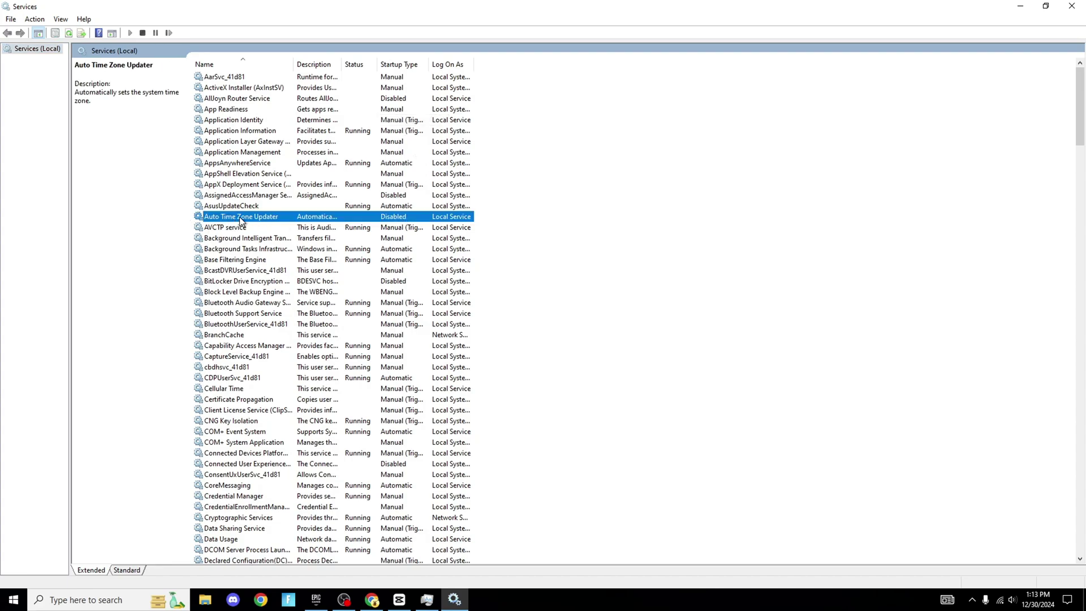
right_click(246, 221)
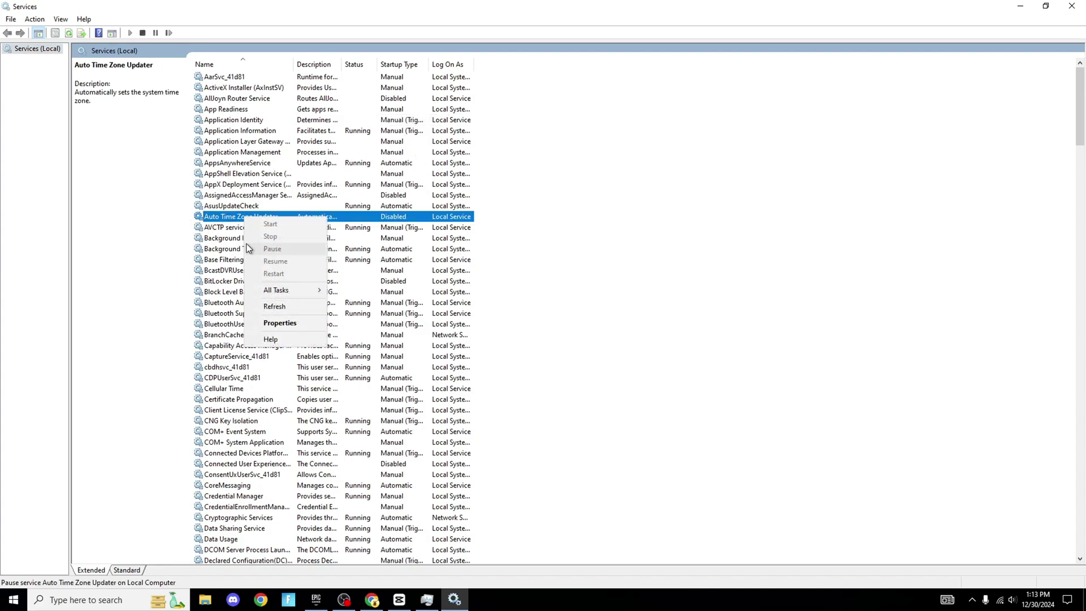
click(284, 324)
click(508, 289)
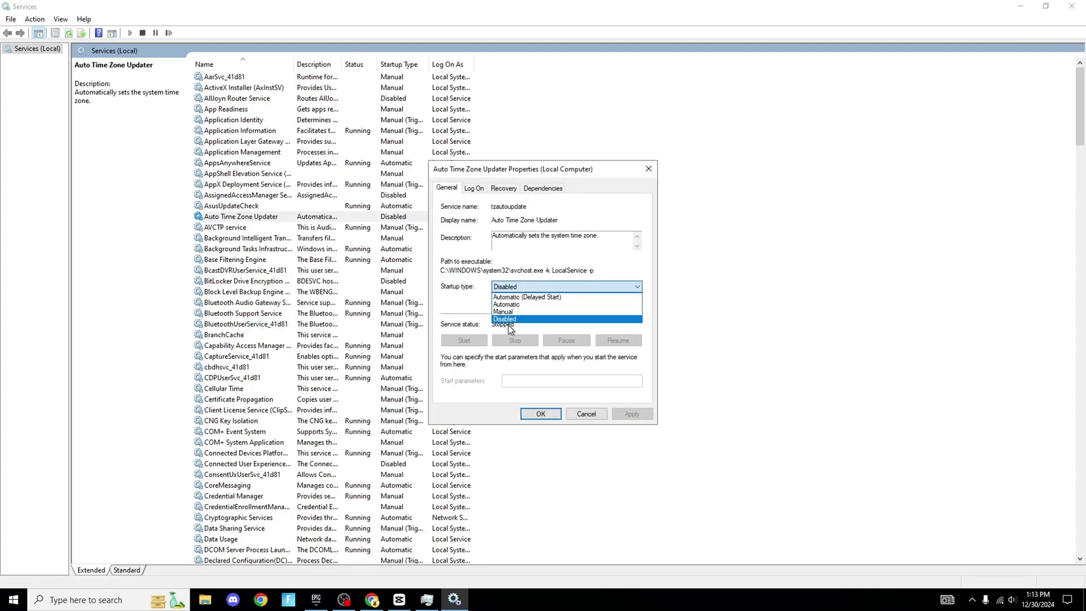
click(515, 319)
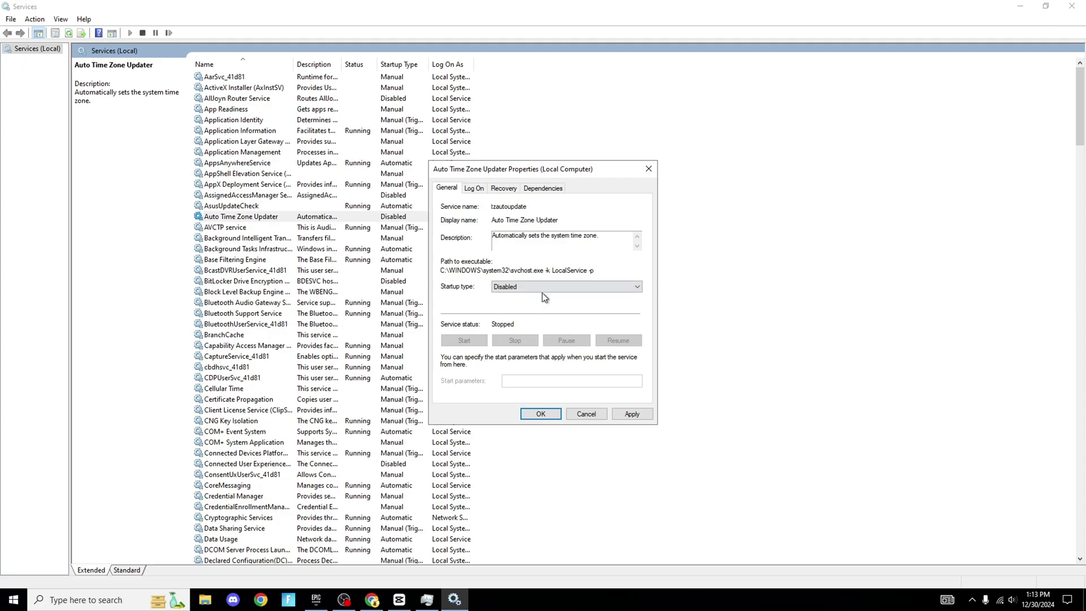
click(630, 417)
click(553, 414)
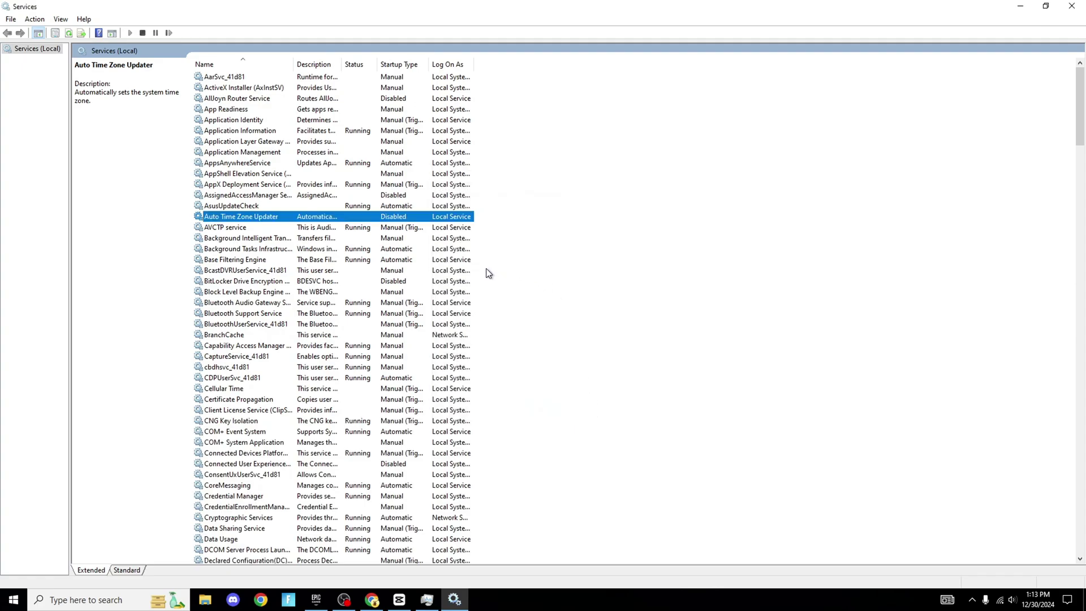
Step: Confirm Diagnostic Execution Service's startup type is Disabled, then select Diagnostic Service Host
scroll(484, 226, down, 5)
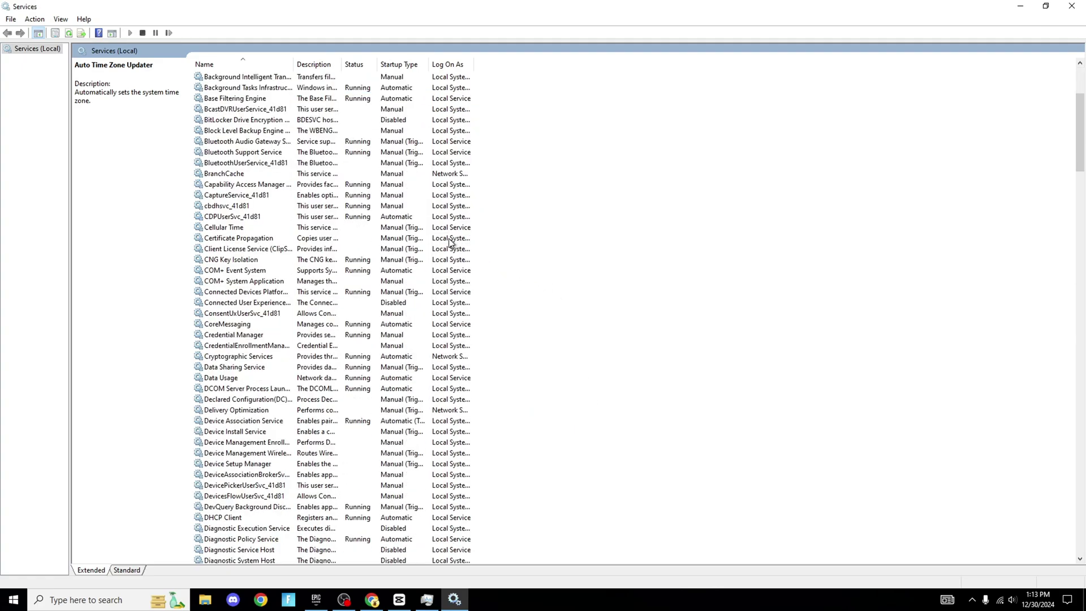
scroll(451, 242, down, 1)
click(396, 496)
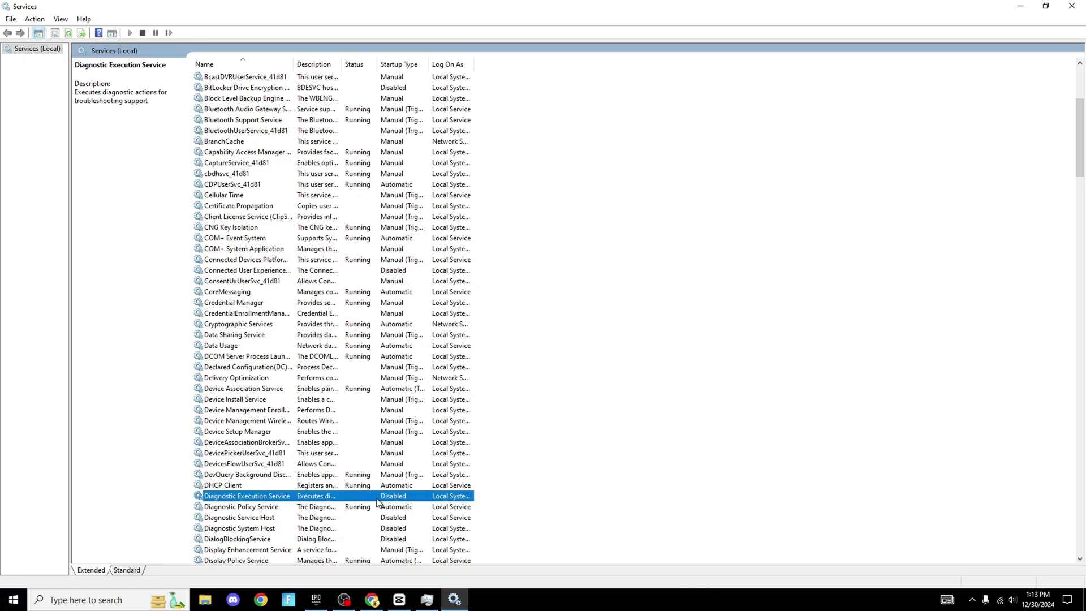
right_click(265, 499)
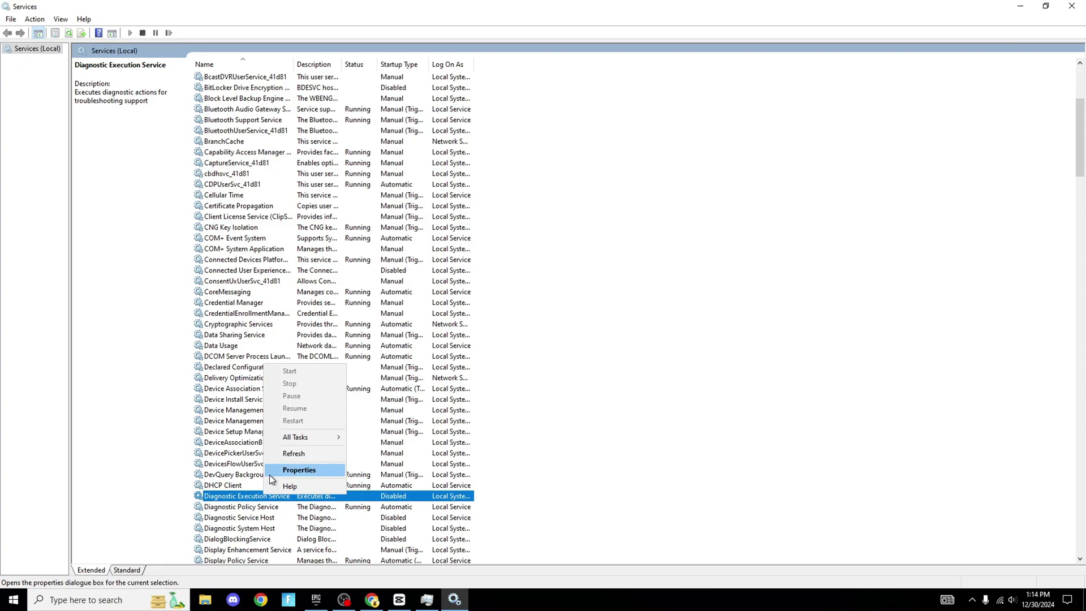
click(295, 470)
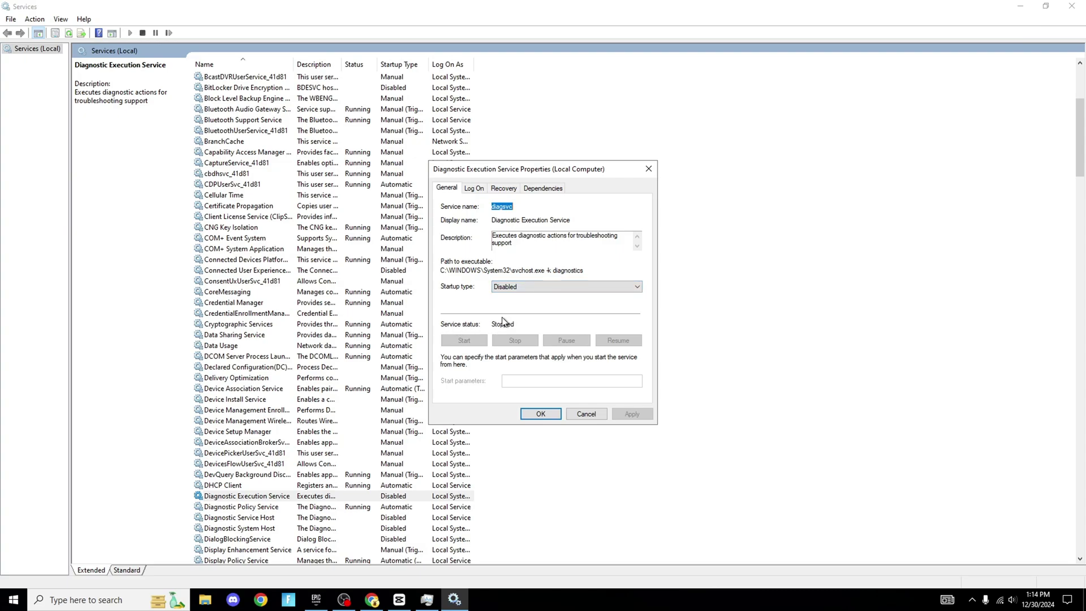
click(549, 418)
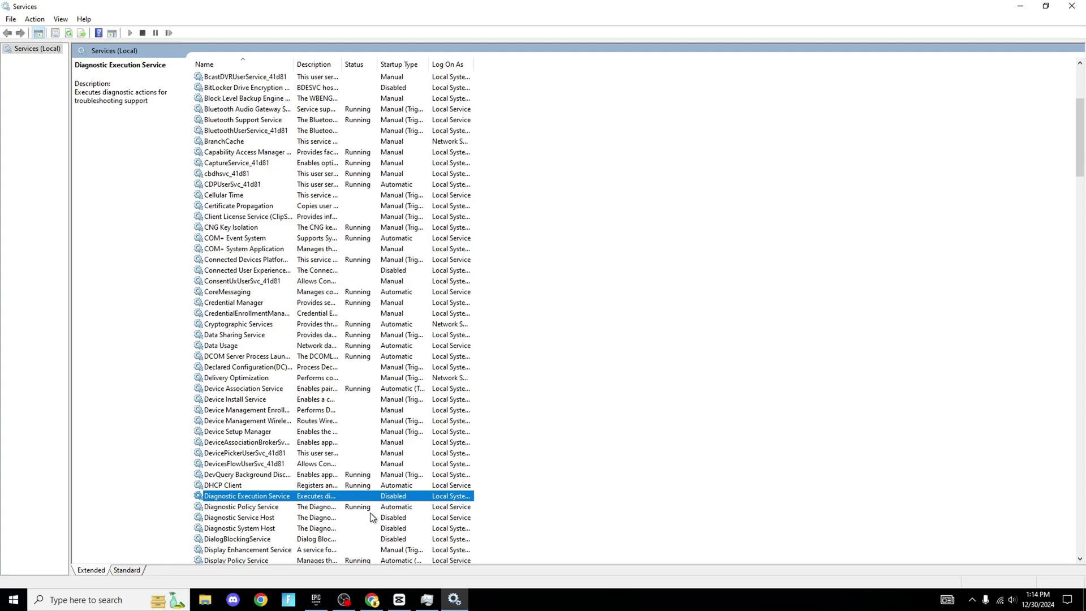
click(265, 518)
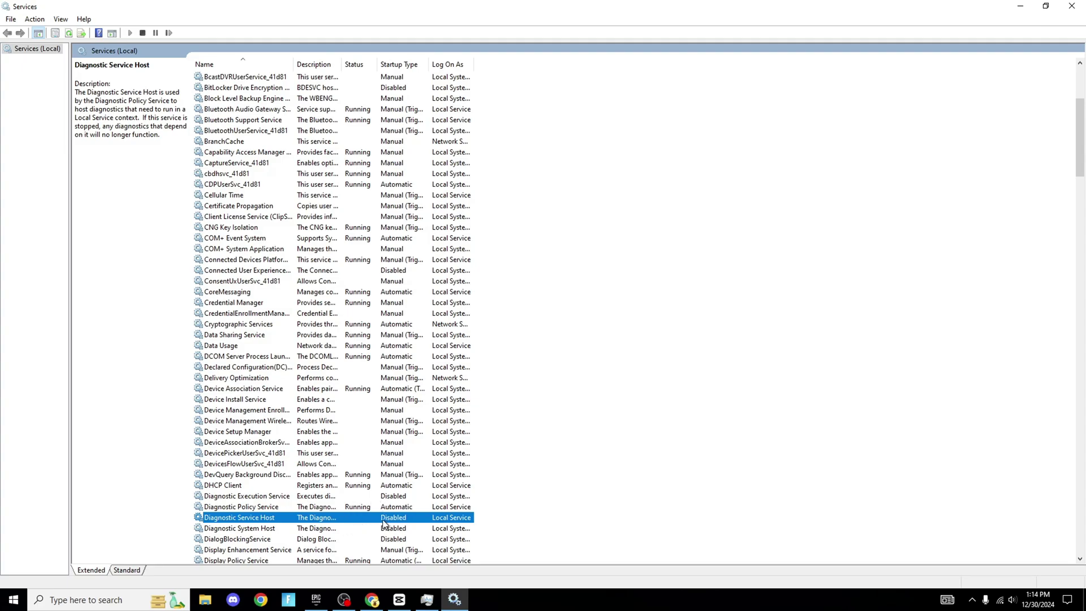
Step: Choose Disabled as Diagnostic Service Host's startup type and confirm with OK
click(164, 141)
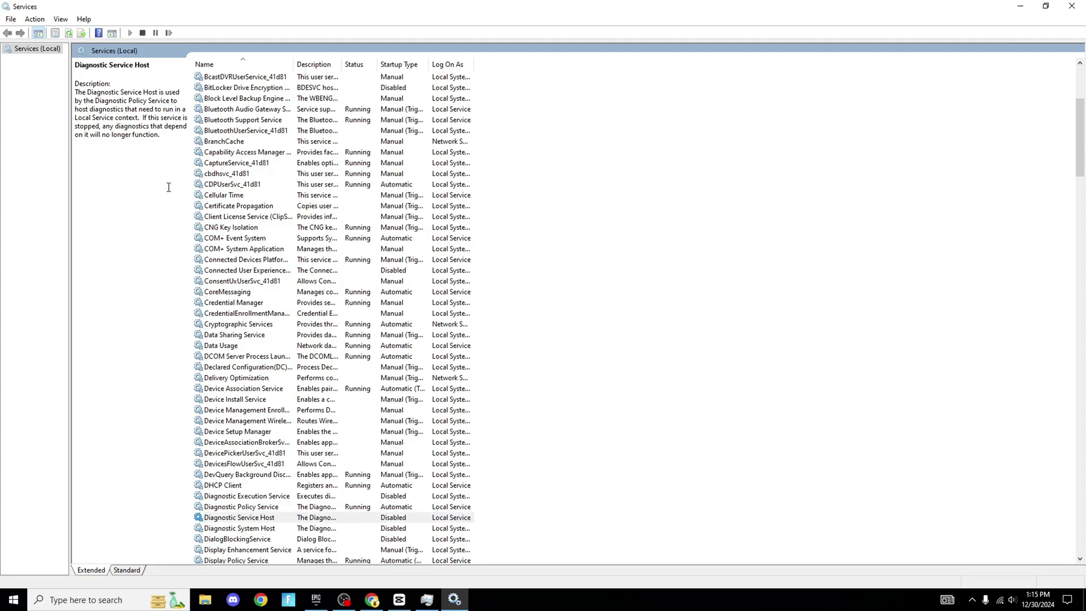
click(336, 518)
right_click(343, 519)
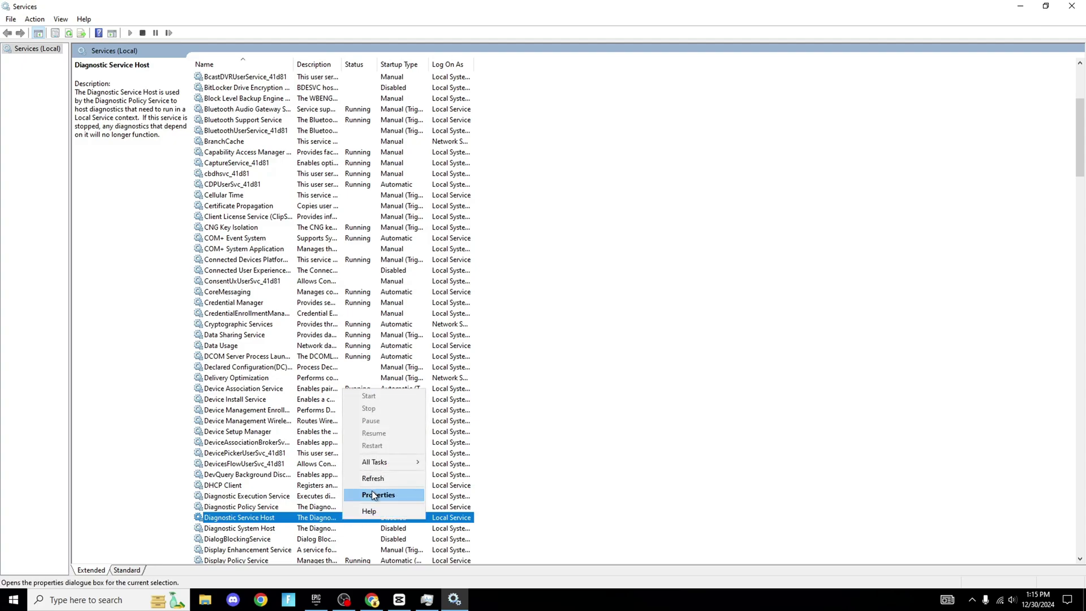
click(385, 497)
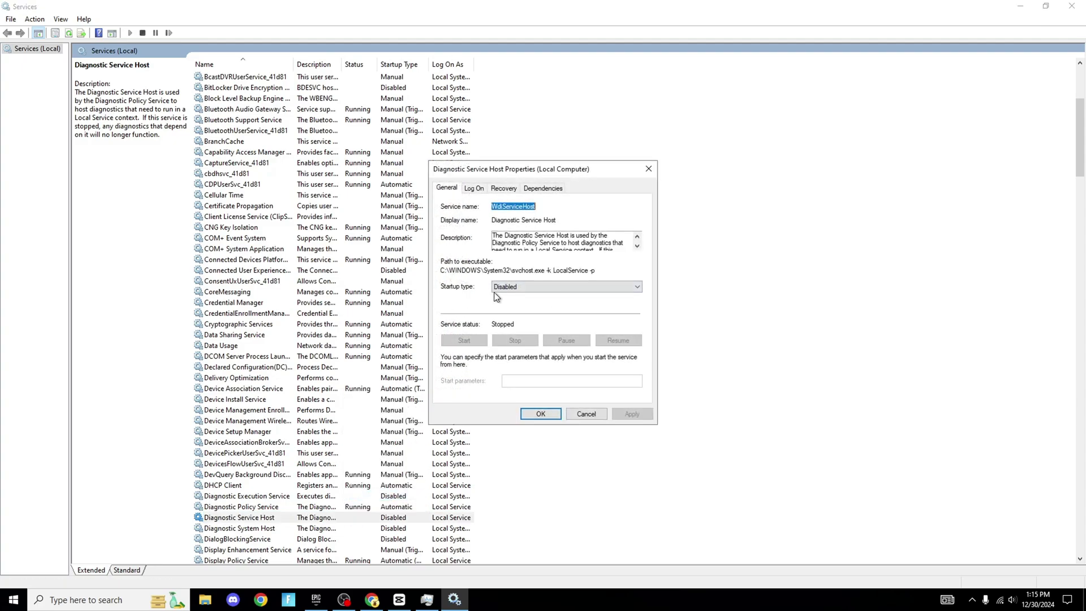
click(521, 286)
click(520, 319)
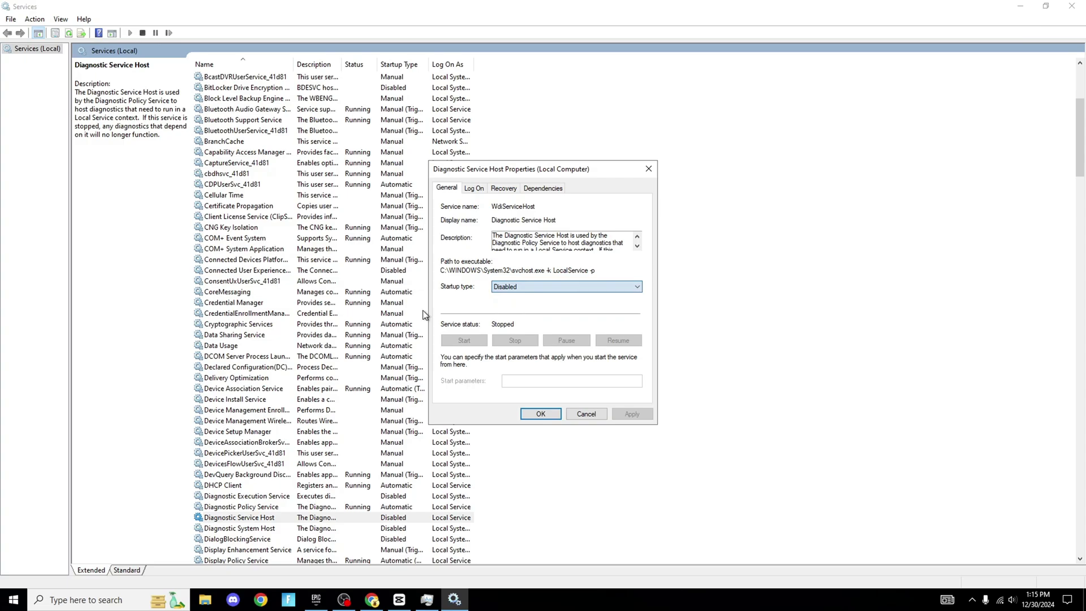
click(540, 414)
scroll(391, 413, down, 1)
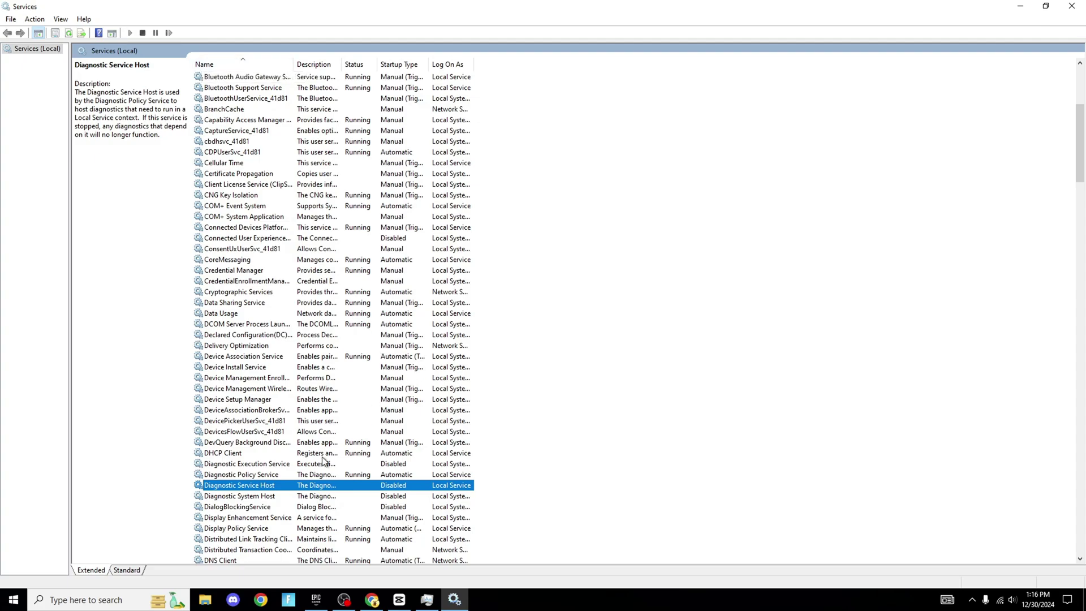
Step: Open Diagnostic System Host's properties and close them unchanged
click(414, 498)
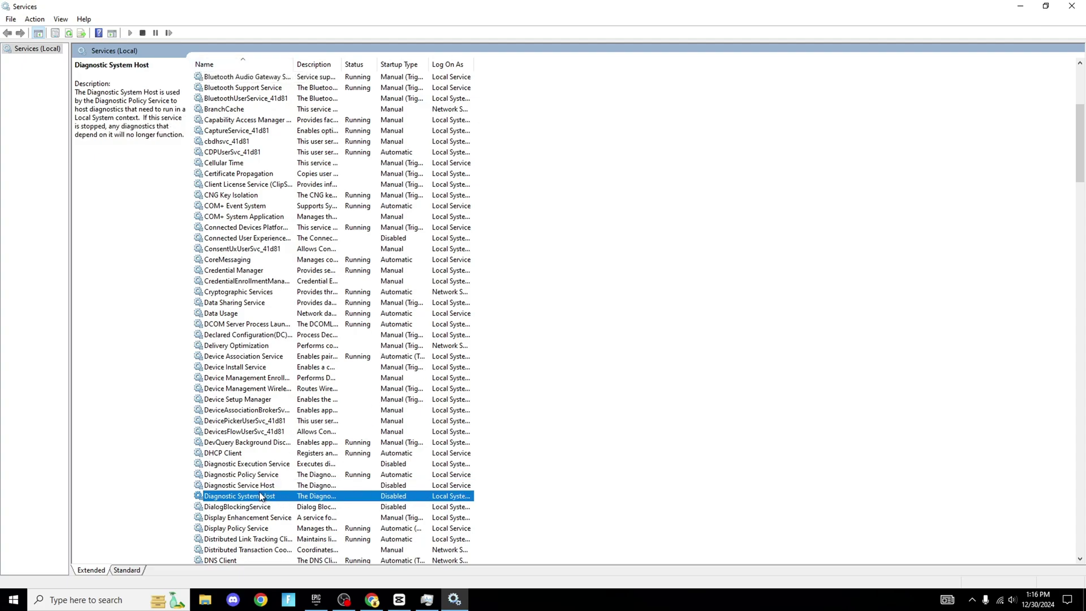
right_click(276, 498)
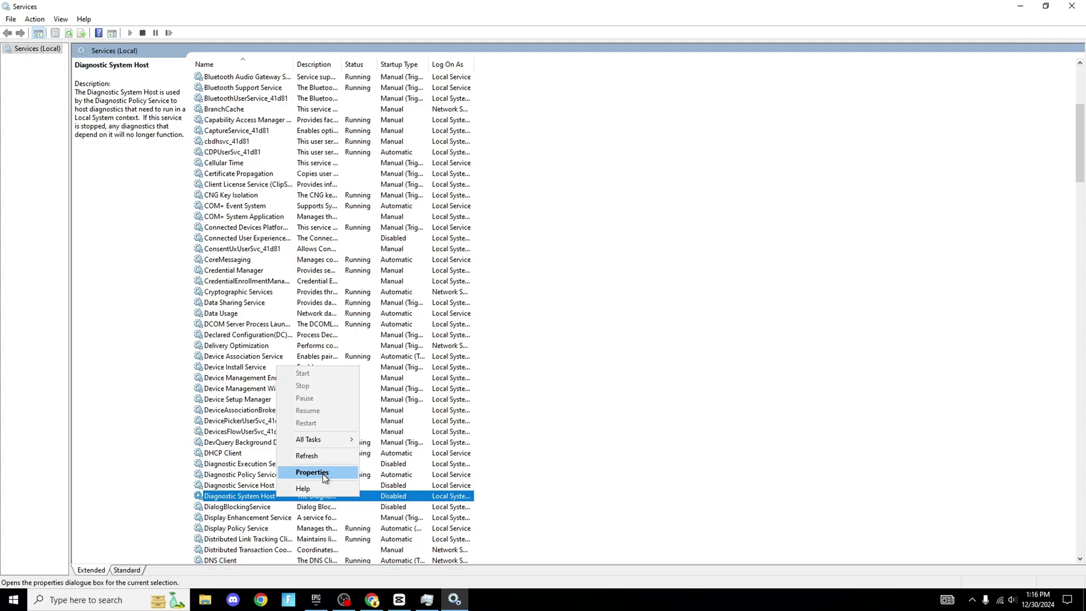
click(316, 470)
click(648, 170)
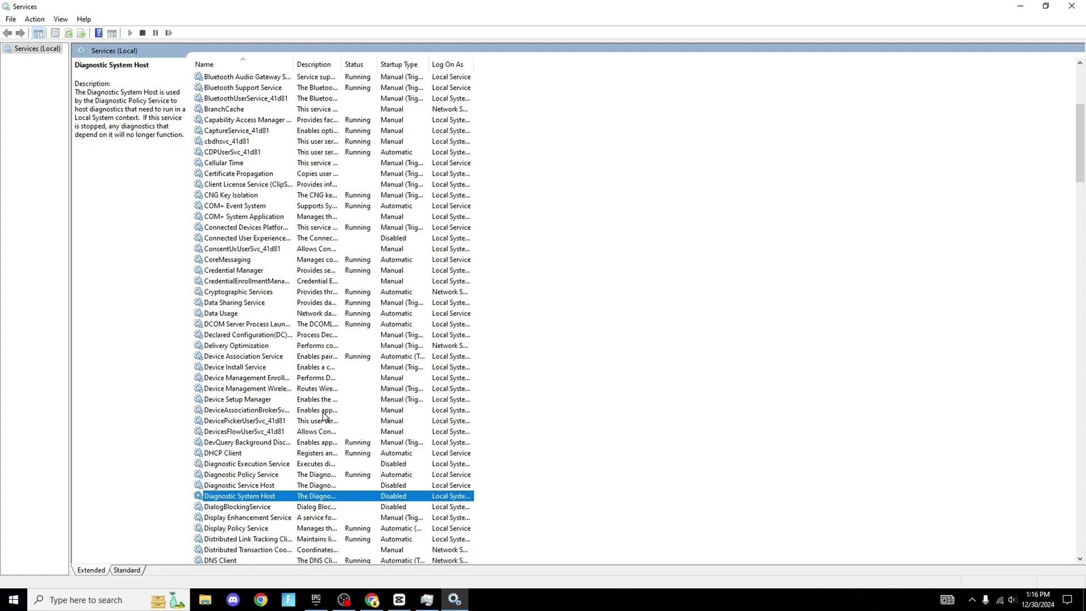
Step: Select DialogBlockingService, then Downloaded Maps Manager, and dismiss its context menu
click(329, 508)
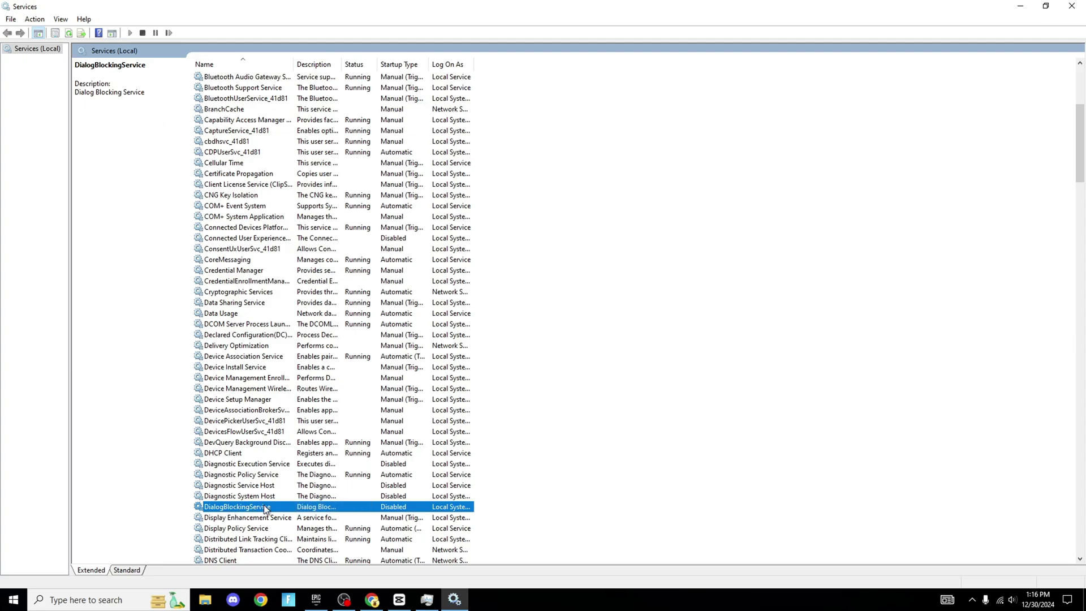
scroll(461, 351, down, 3)
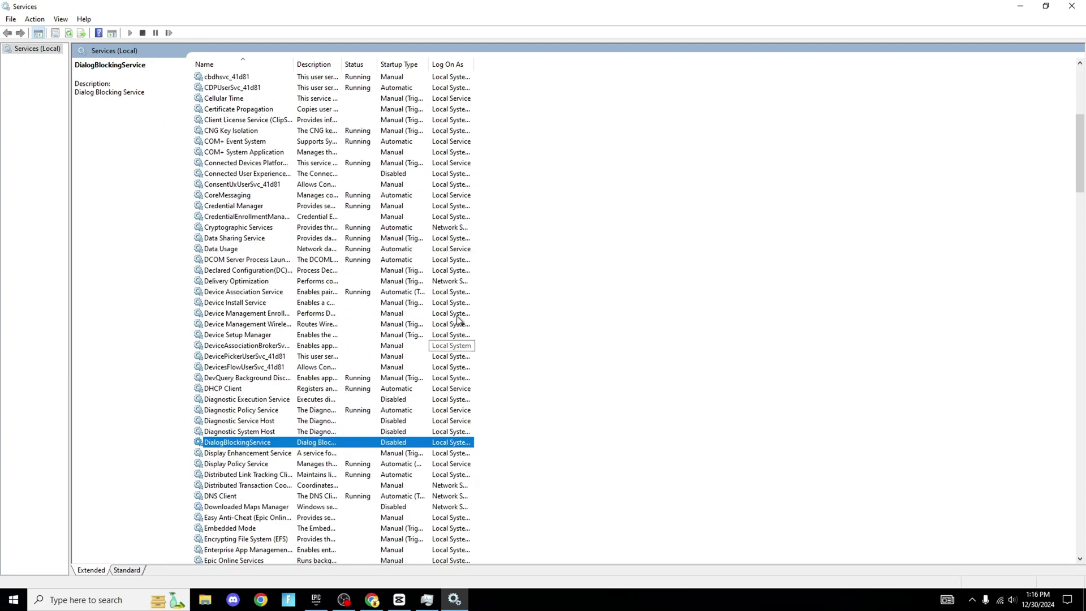
click(340, 475)
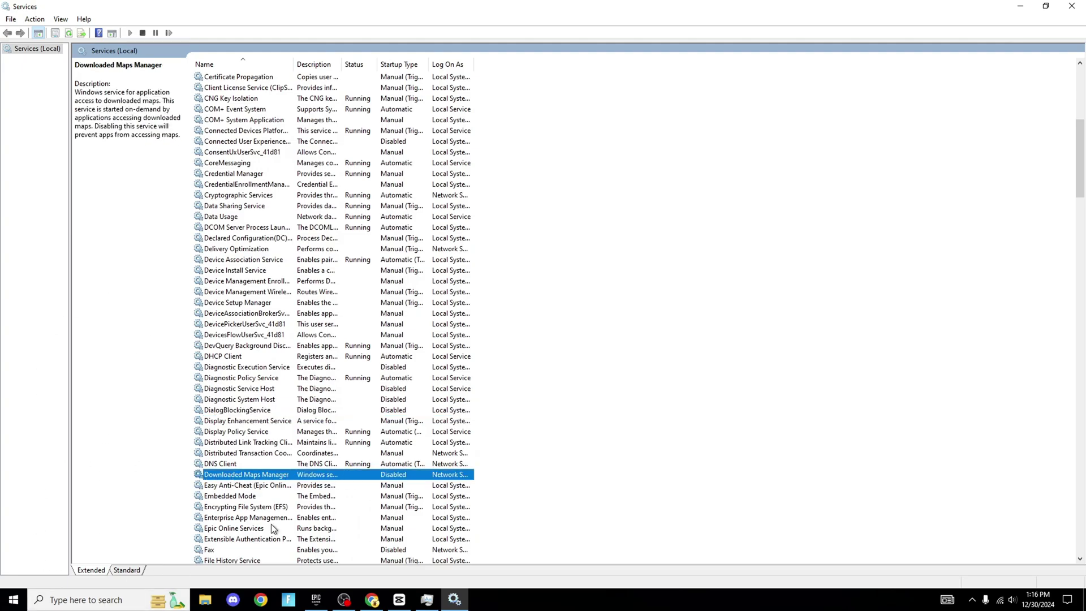
right_click(367, 480)
click(683, 453)
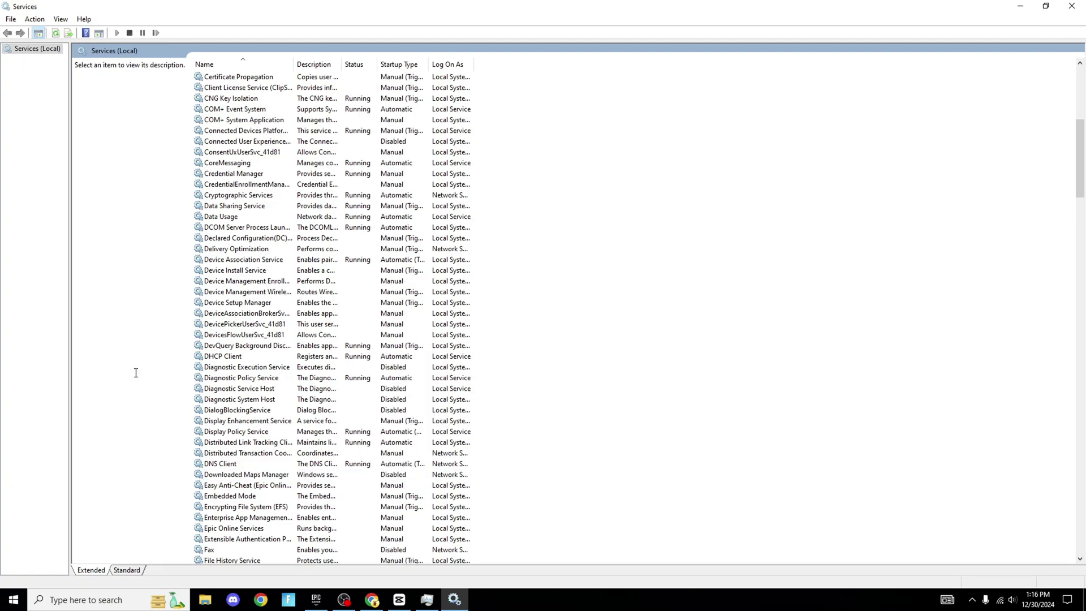
scroll(242, 374, down, 20)
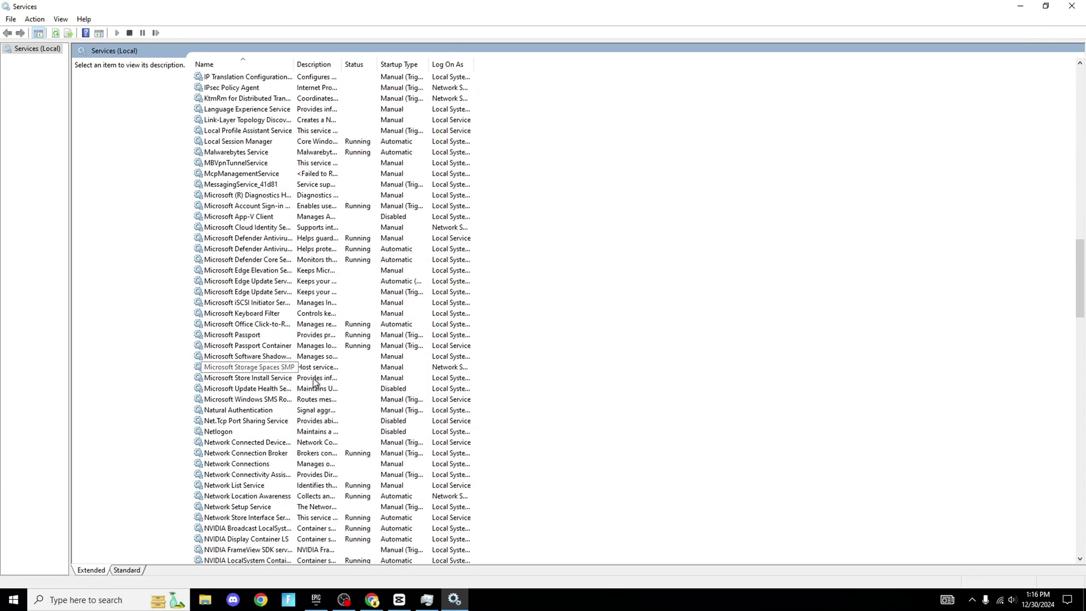
click(277, 427)
click(217, 424)
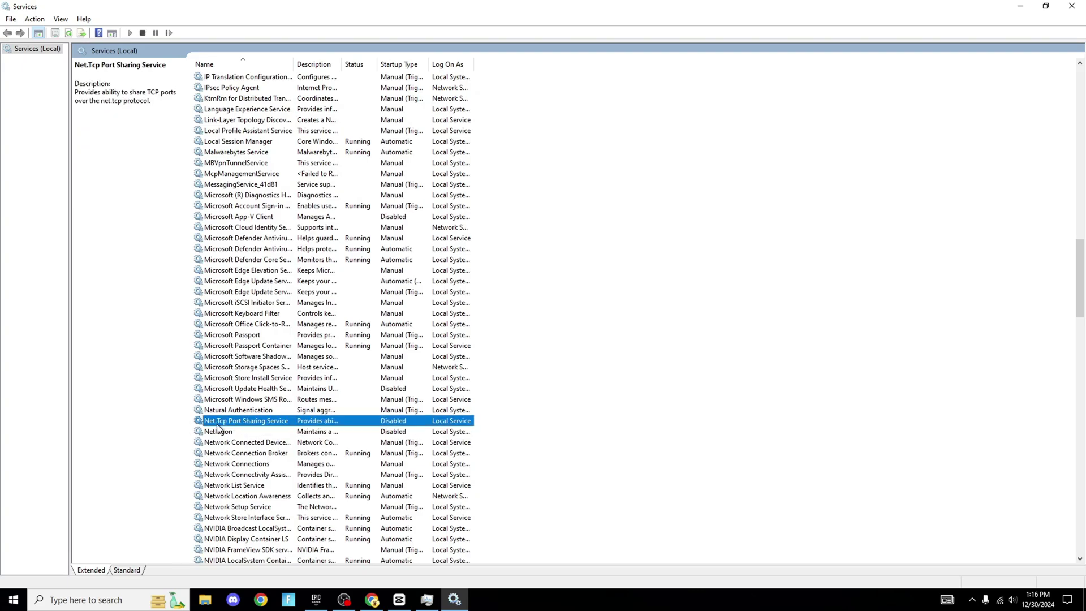
right_click(276, 422)
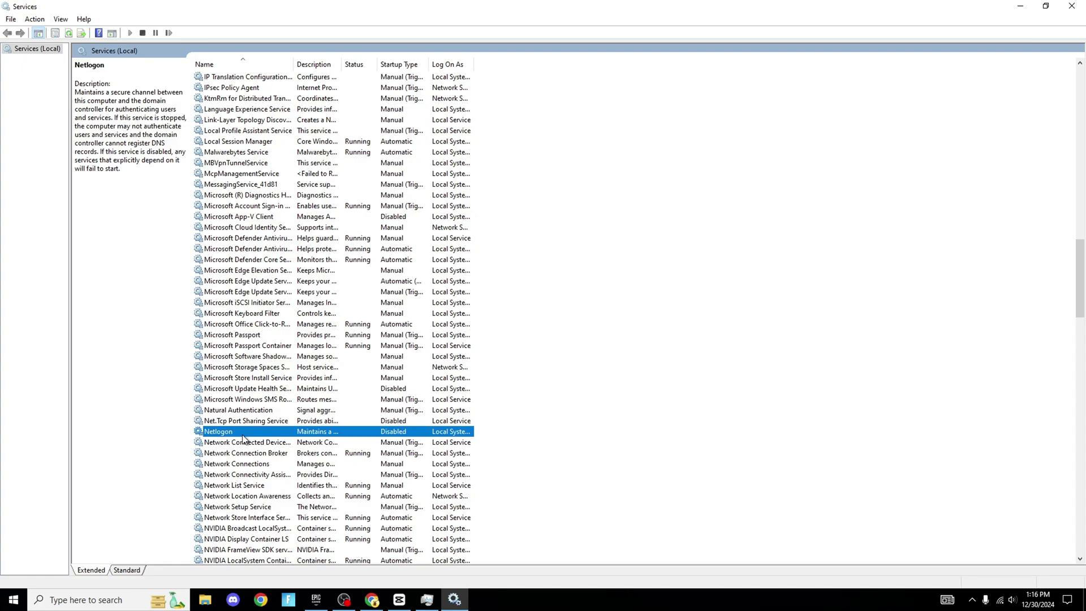
scroll(430, 426, down, 2)
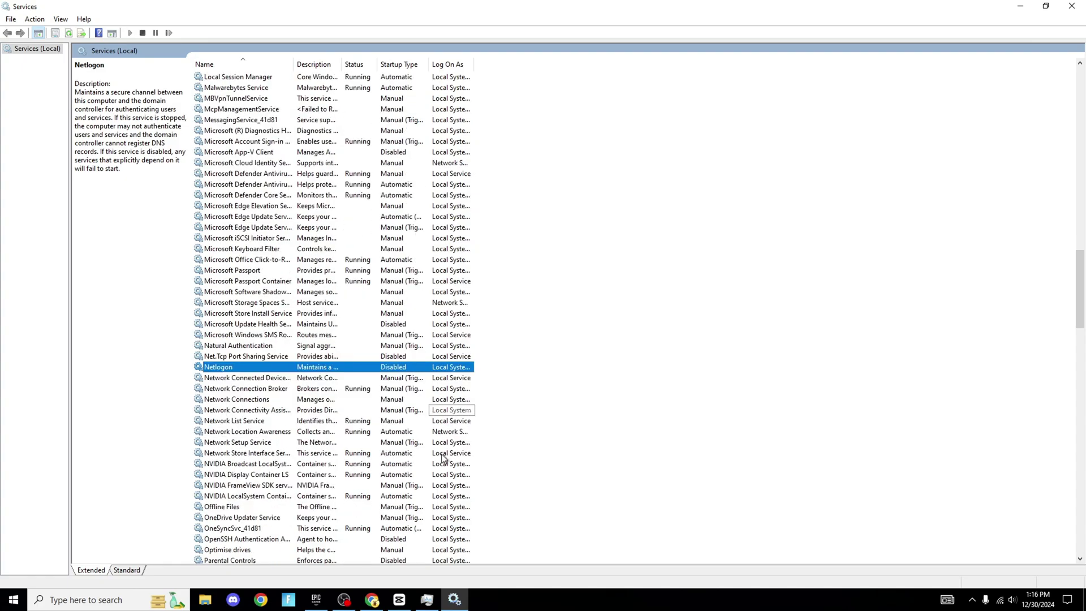
click(396, 539)
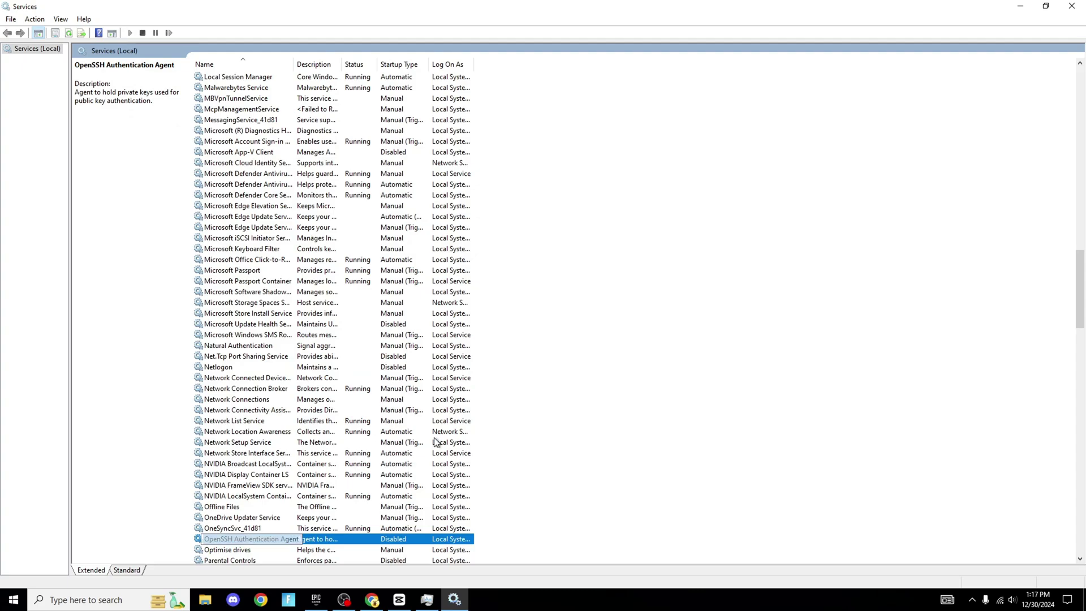
scroll(545, 335, down, 3)
click(393, 466)
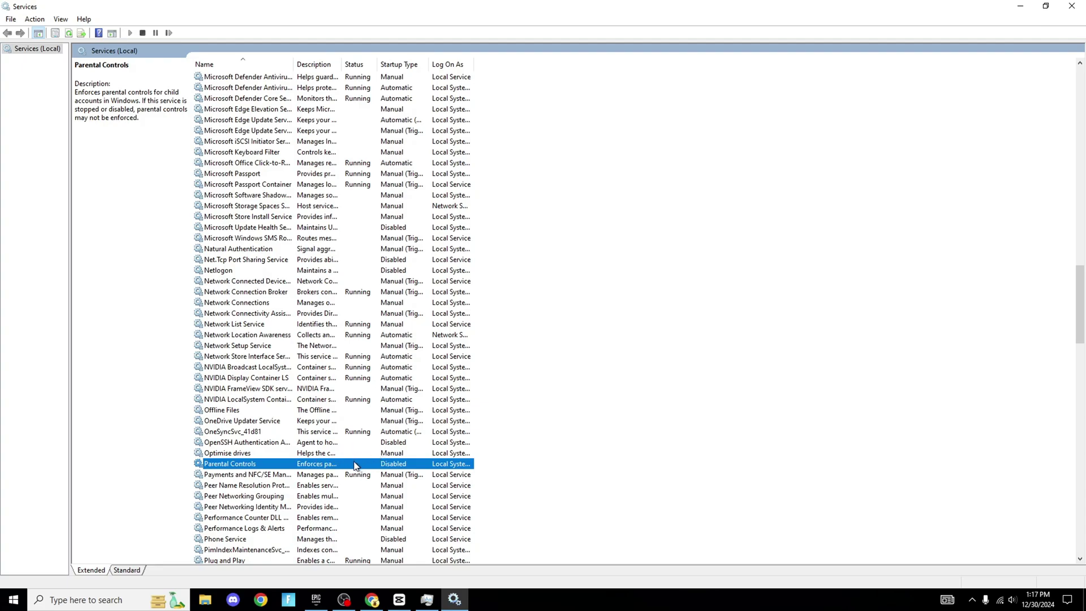
right_click(383, 464)
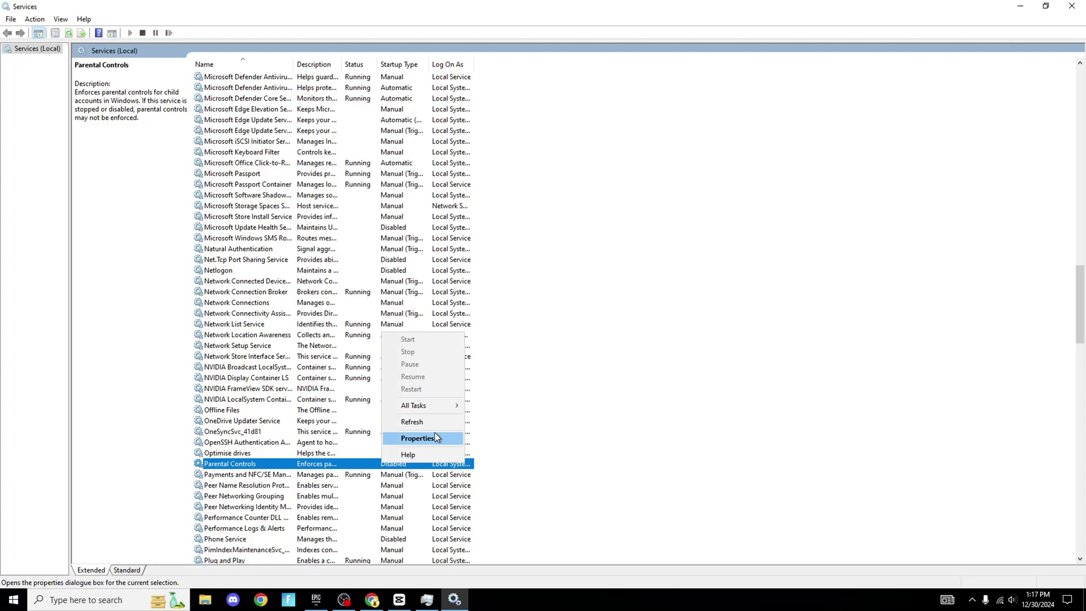
click(763, 399)
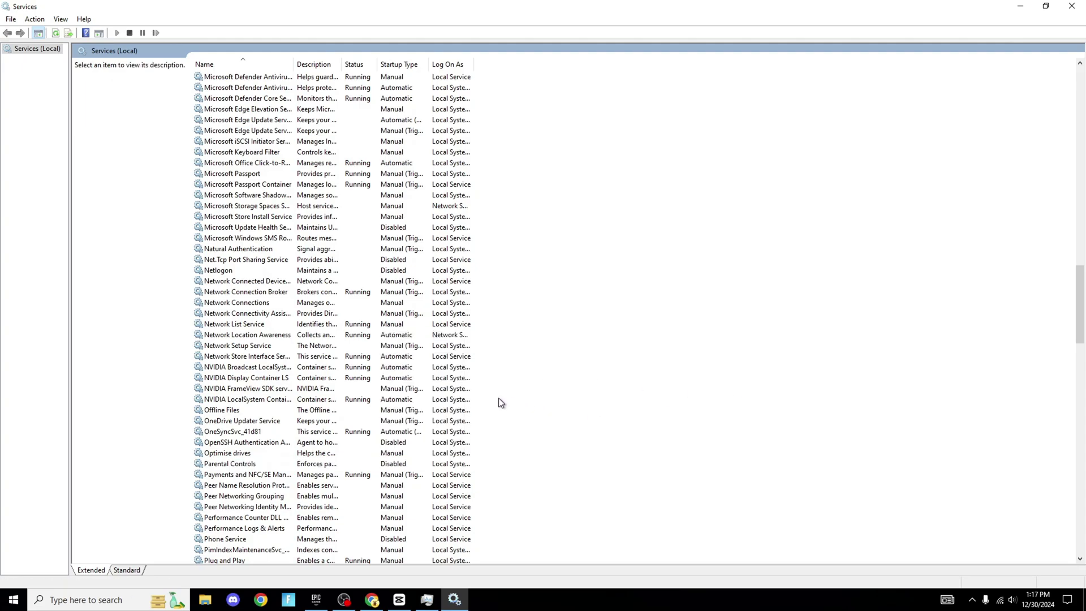
scroll(500, 403, down, 8)
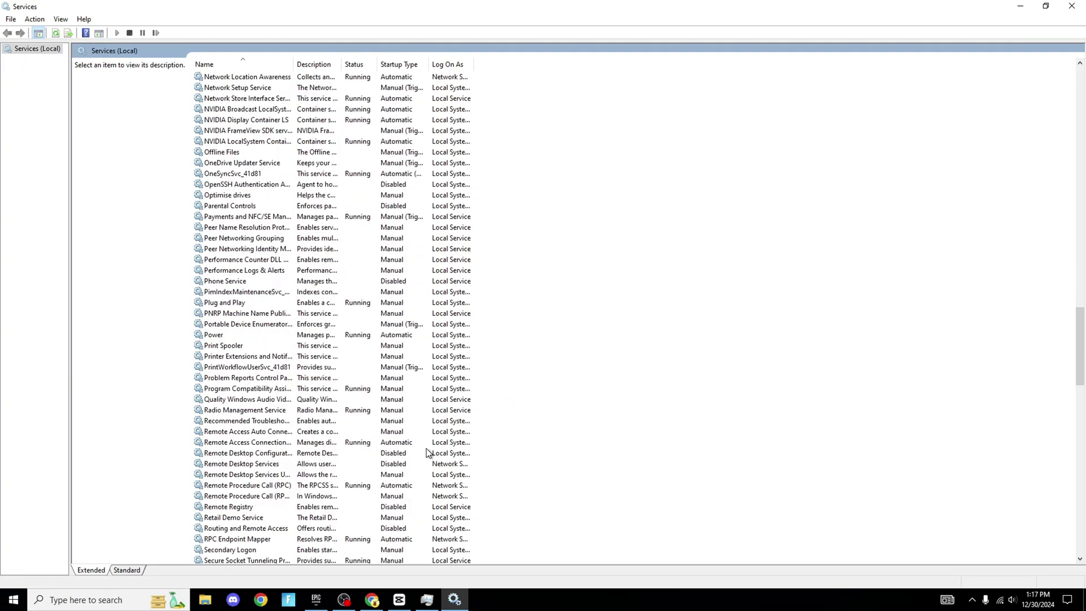
click(396, 456)
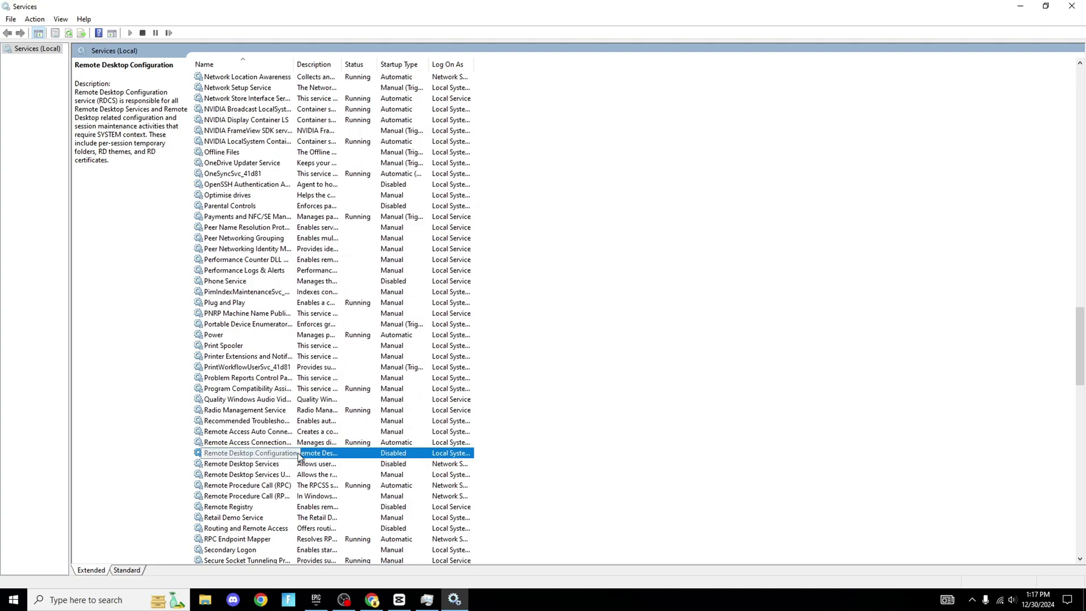
right_click(314, 456)
click(278, 464)
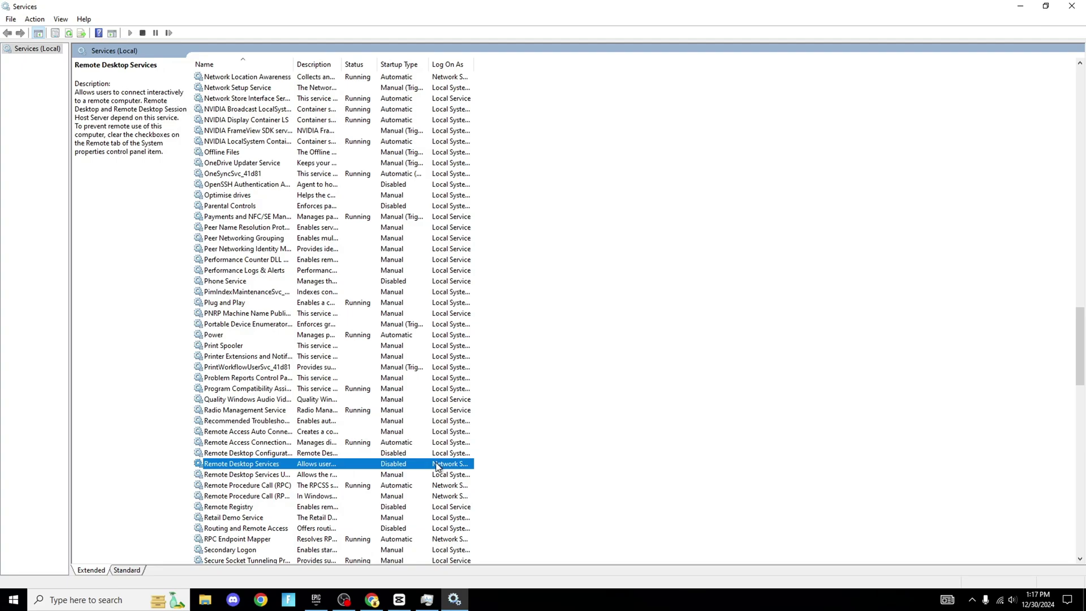
click(348, 528)
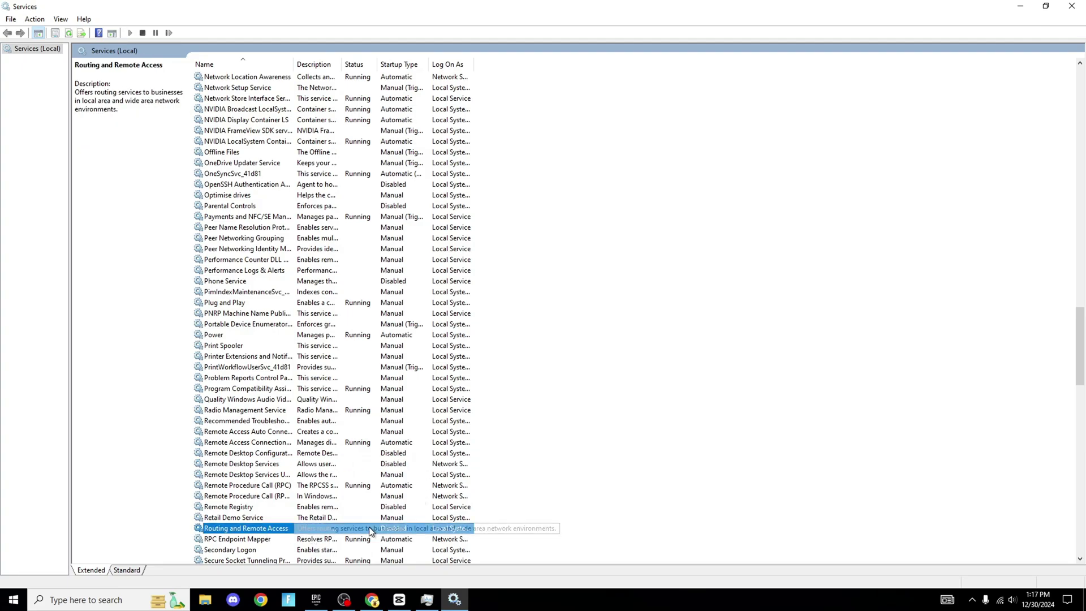
scroll(460, 474, down, 8)
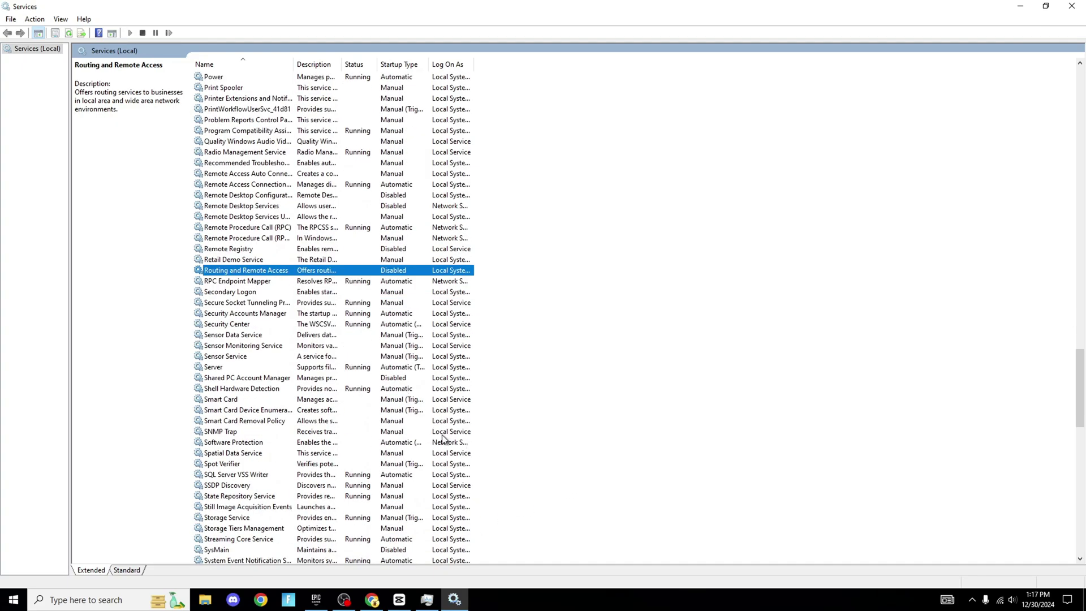
click(386, 379)
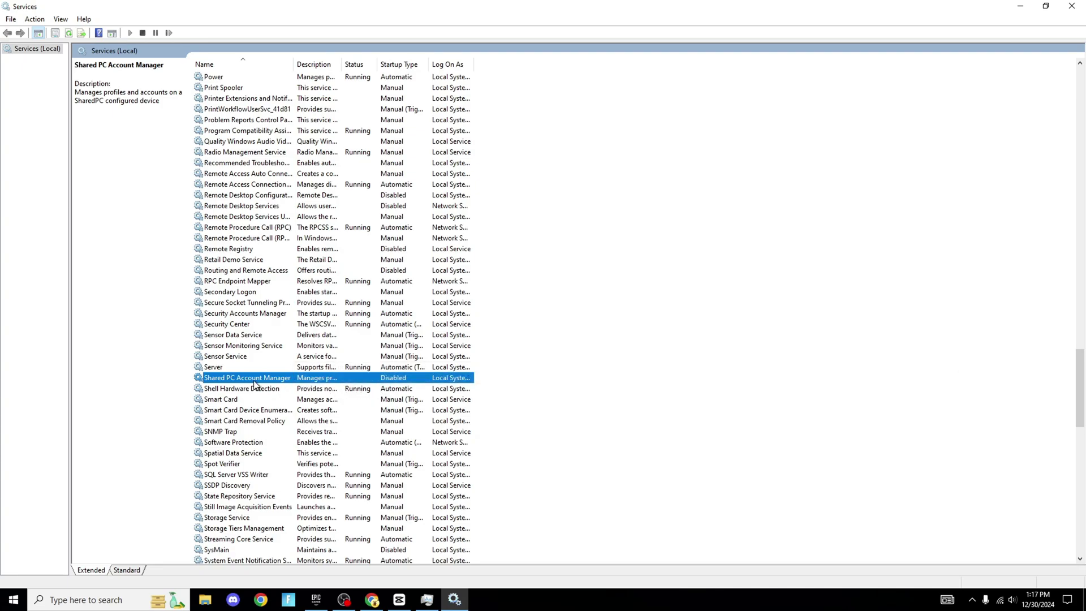
scroll(449, 447, down, 1)
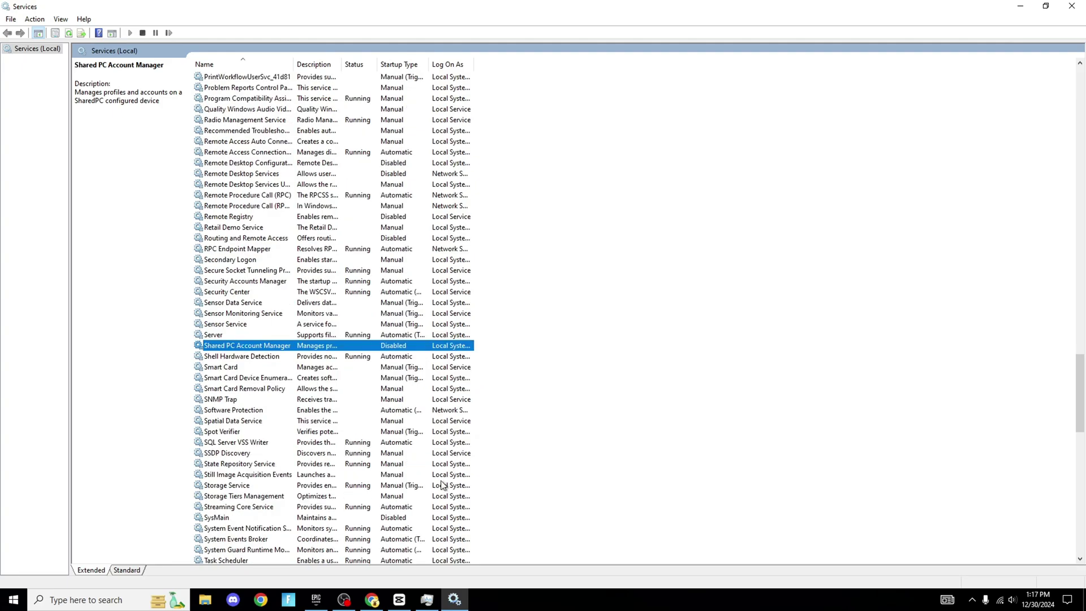
click(399, 519)
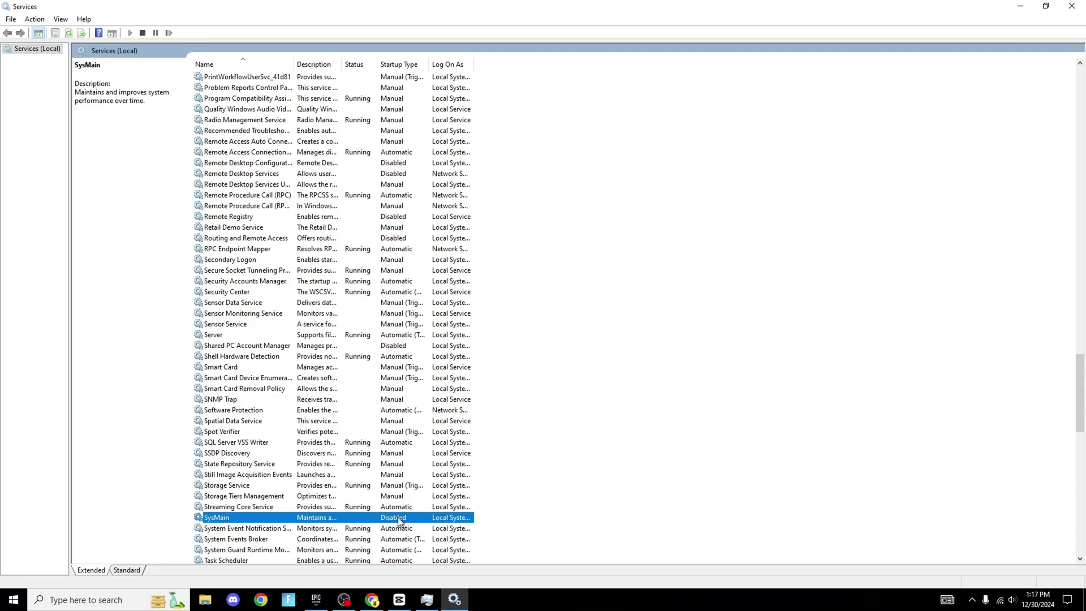
scroll(399, 521, down, 12)
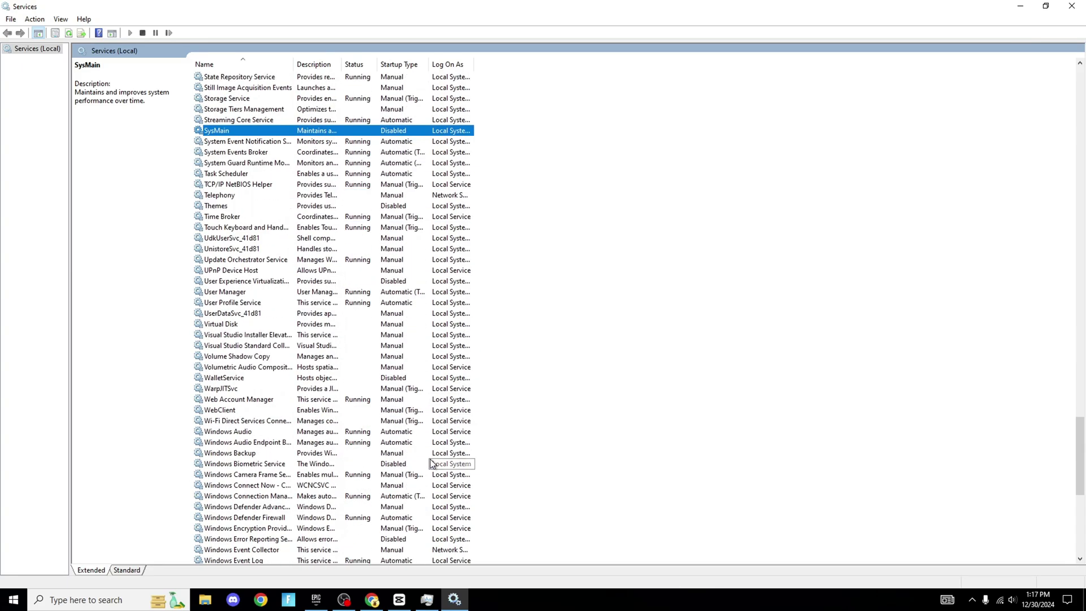
scroll(432, 464, down, 2)
click(257, 402)
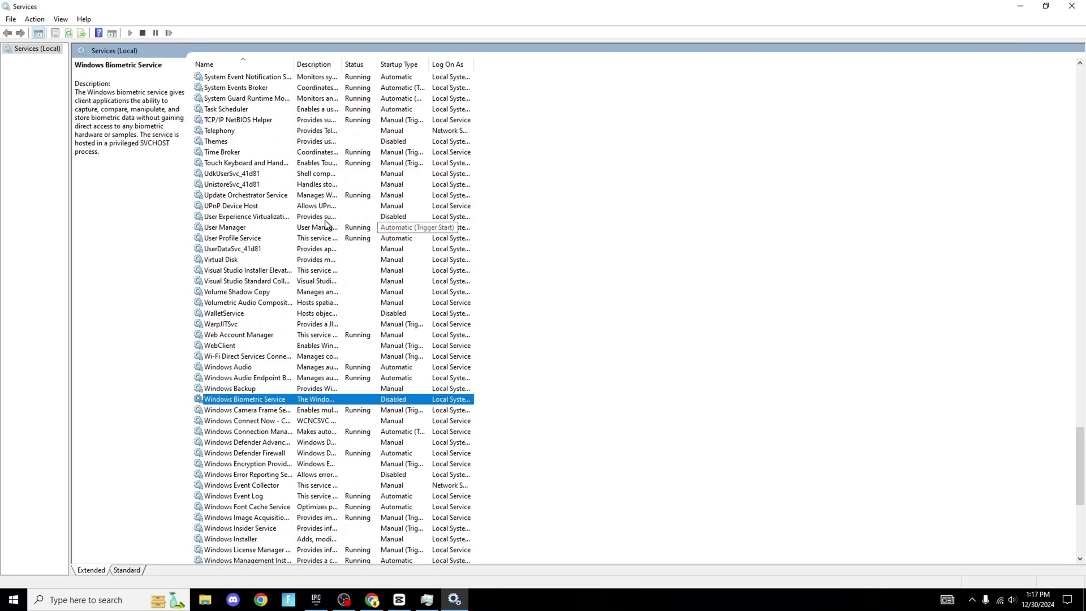
click(241, 217)
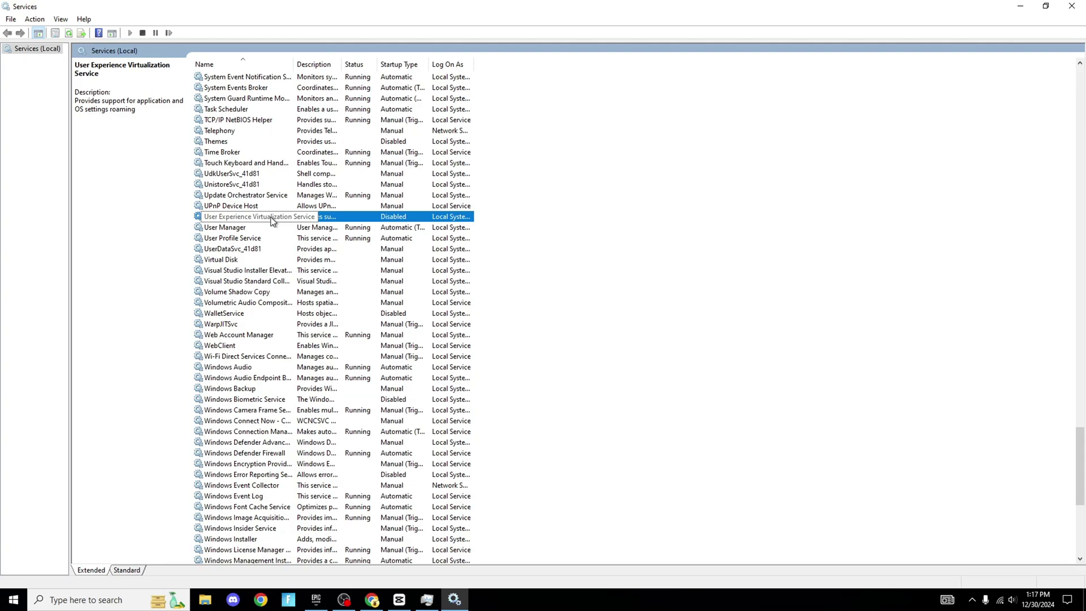
scroll(458, 417, up, 1)
scroll(458, 418, down, 3)
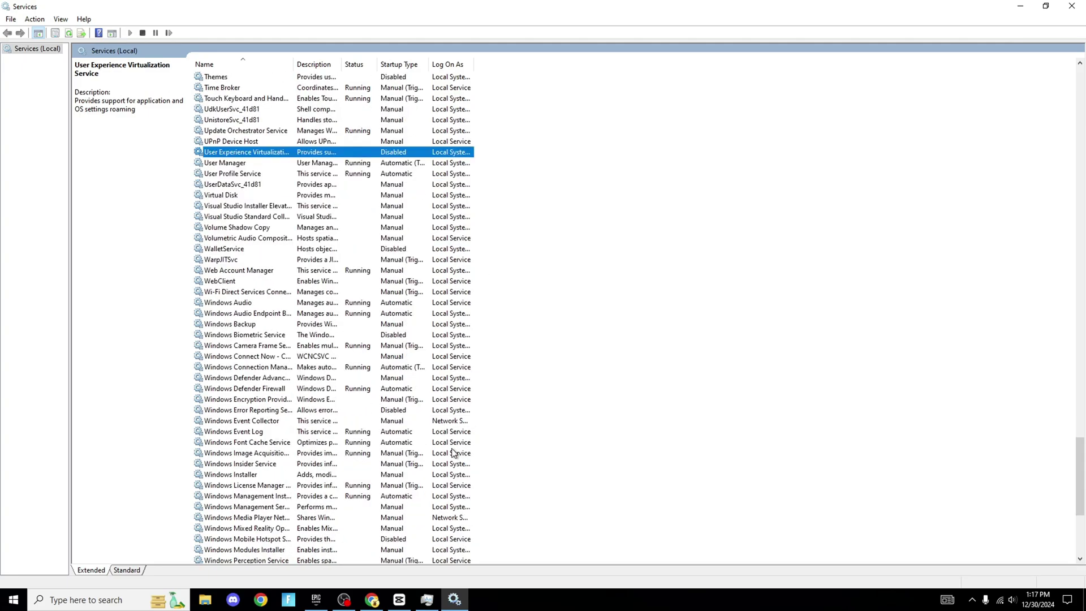
click(395, 542)
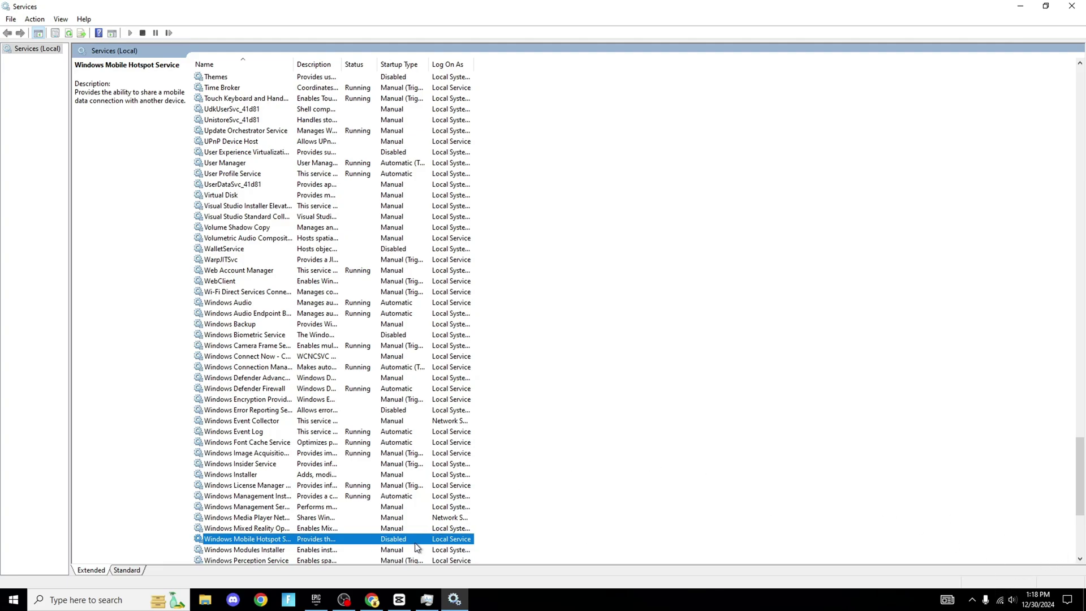
scroll(430, 517, down, 4)
click(405, 485)
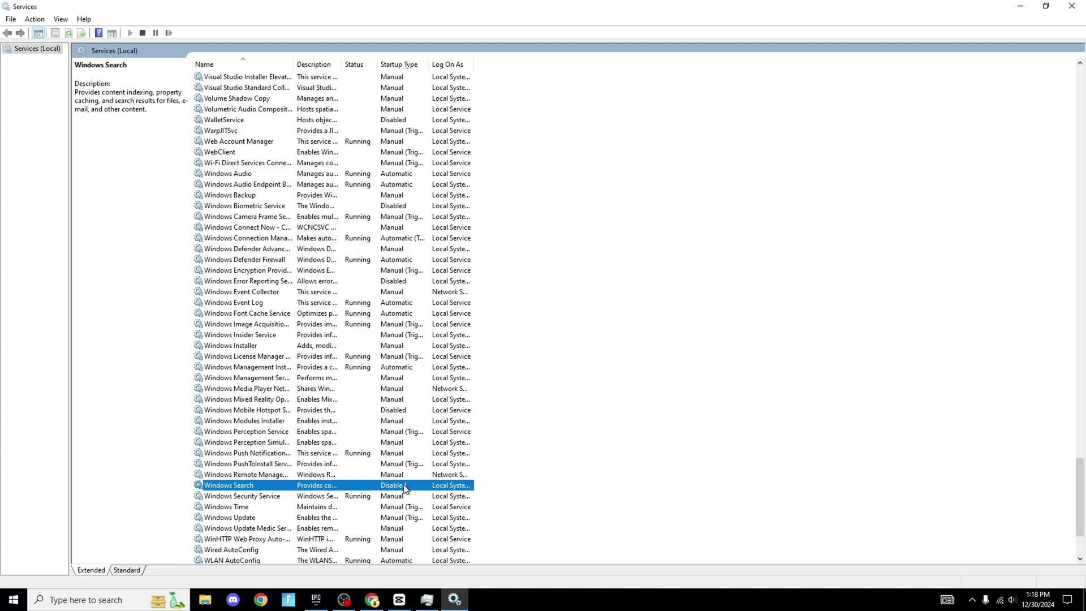
scroll(439, 492, down, 3)
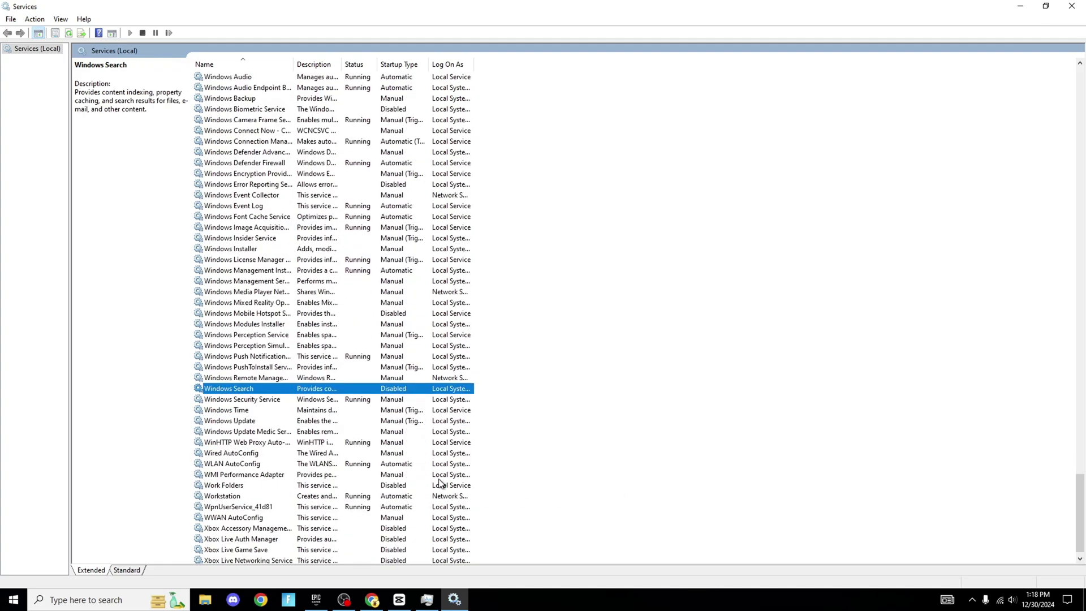
click(419, 529)
scroll(391, 498, down, 1)
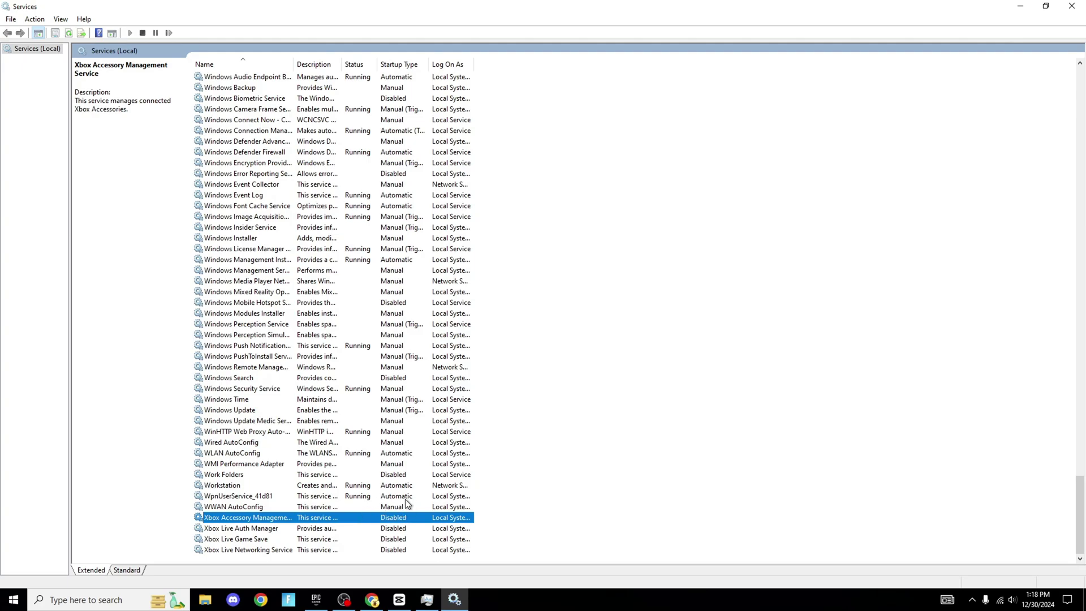
Step: Confirm Xbox Accessory Management Service's properties with OK
right_click(306, 516)
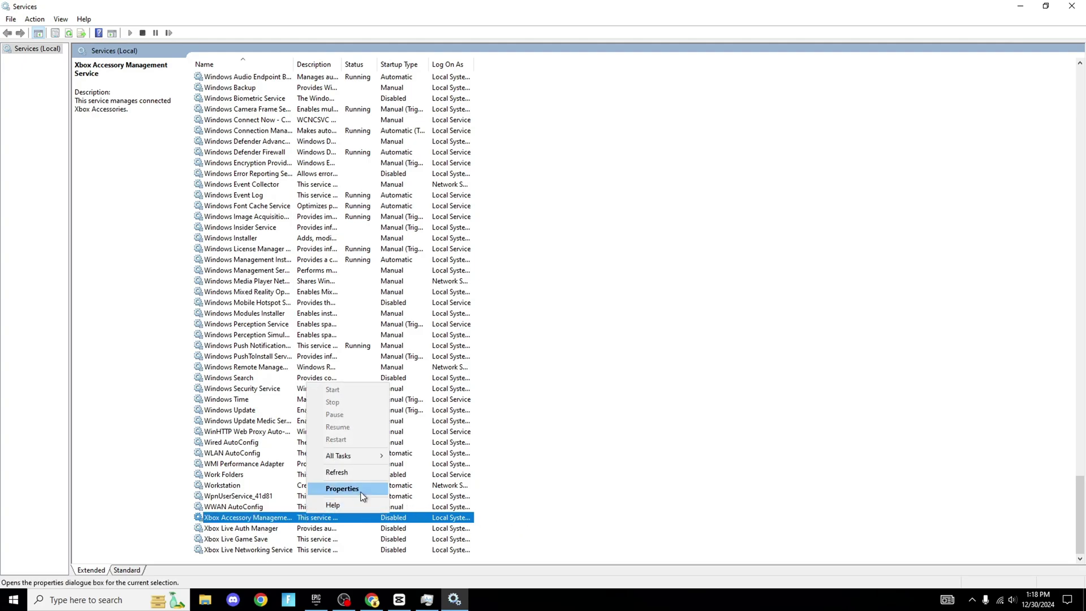
click(361, 490)
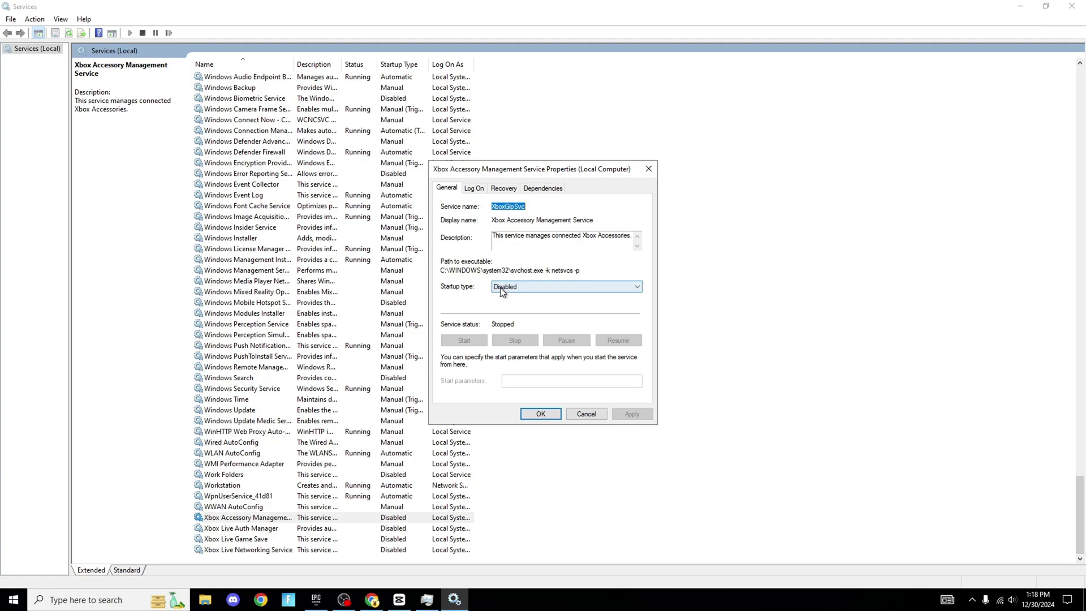
click(524, 409)
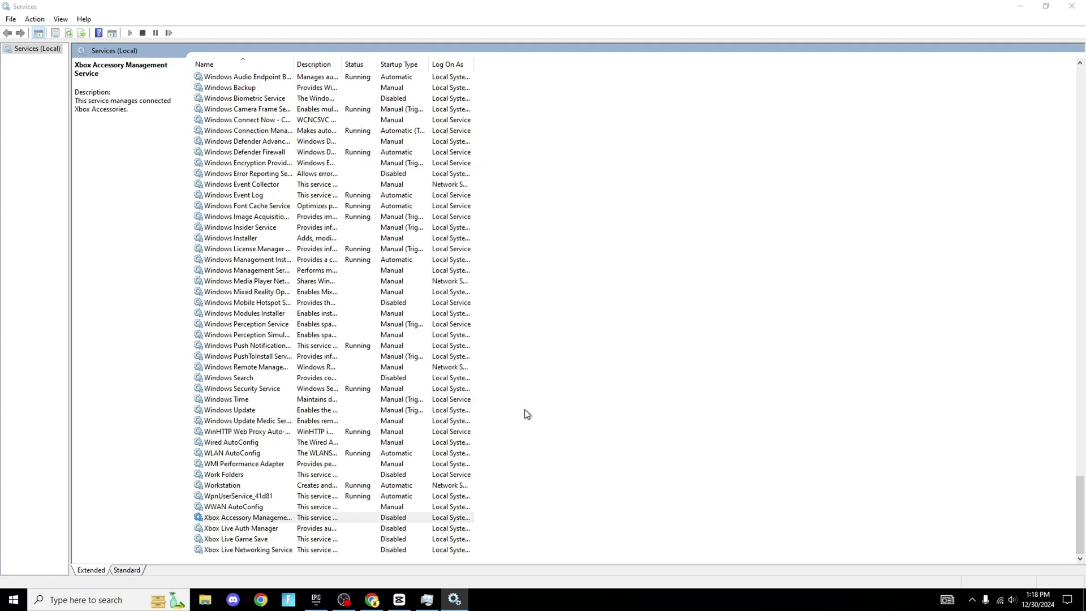
Step: Check that Work Folders' startup type is Disabled and close its properties
click(364, 474)
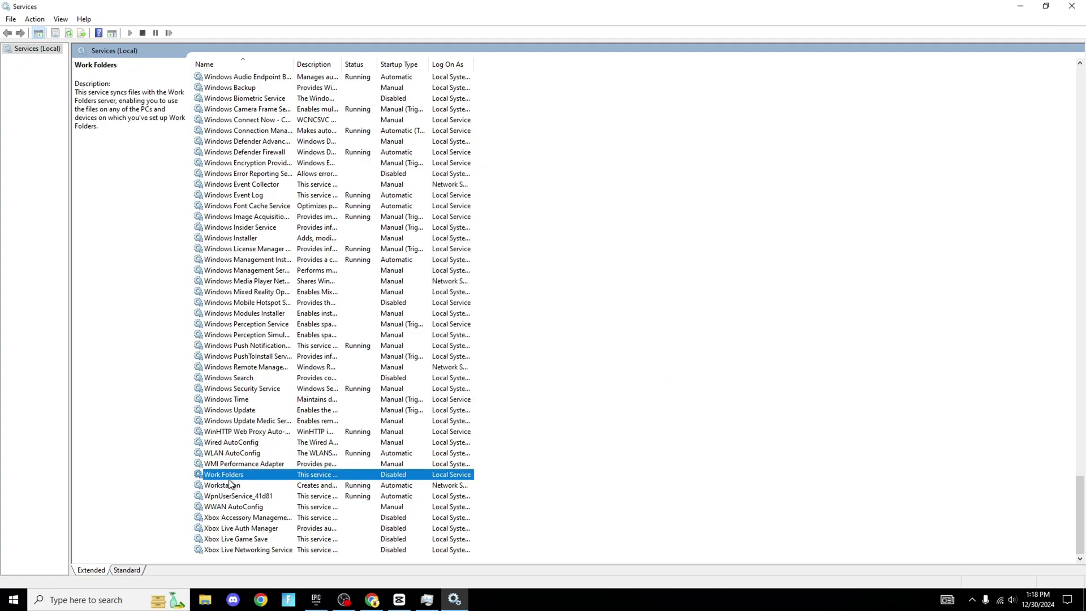
right_click(238, 479)
click(290, 456)
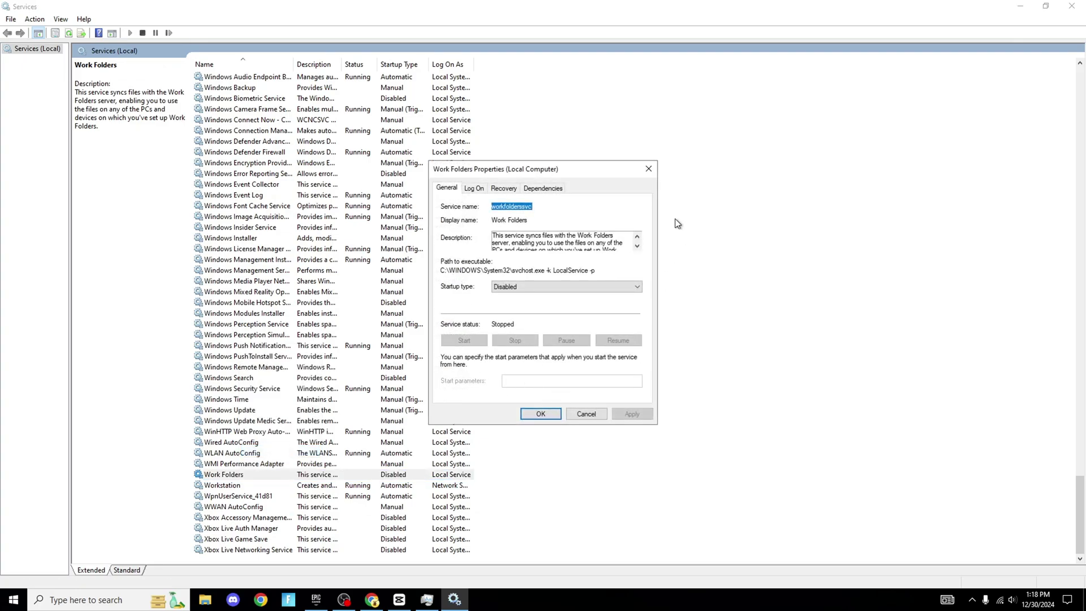
click(649, 168)
Step: Close the Services window and Task Manager
scroll(366, 339, up, 15)
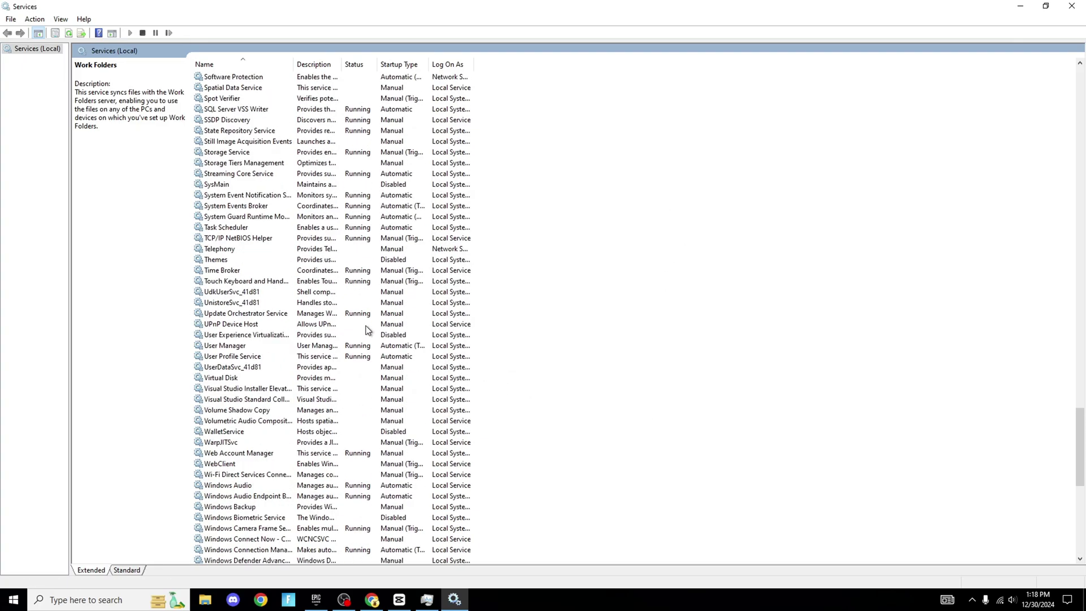
scroll(473, 342, up, 20)
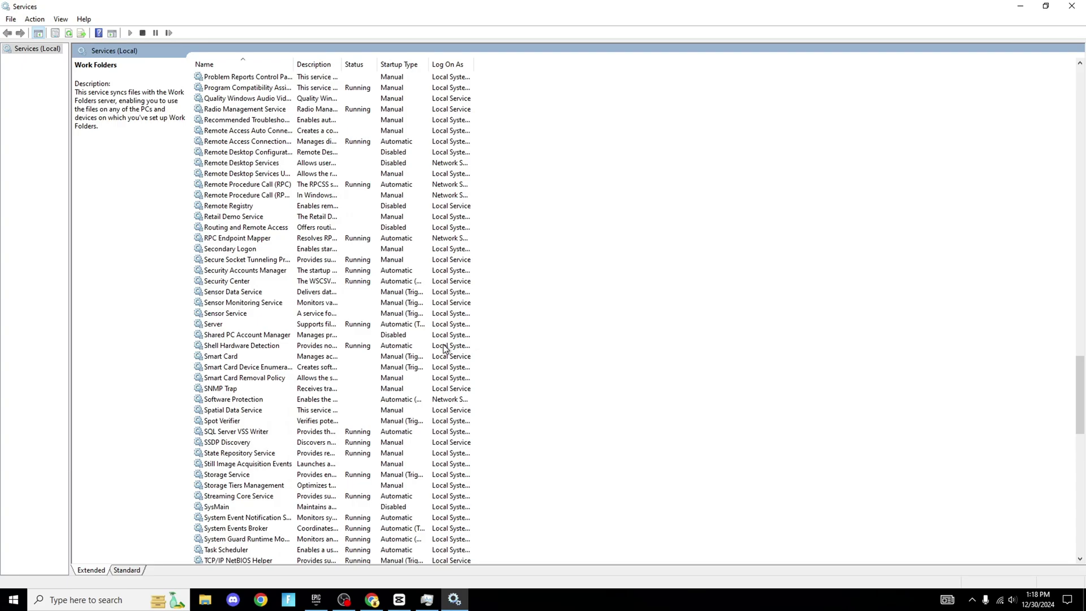
click(1072, 6)
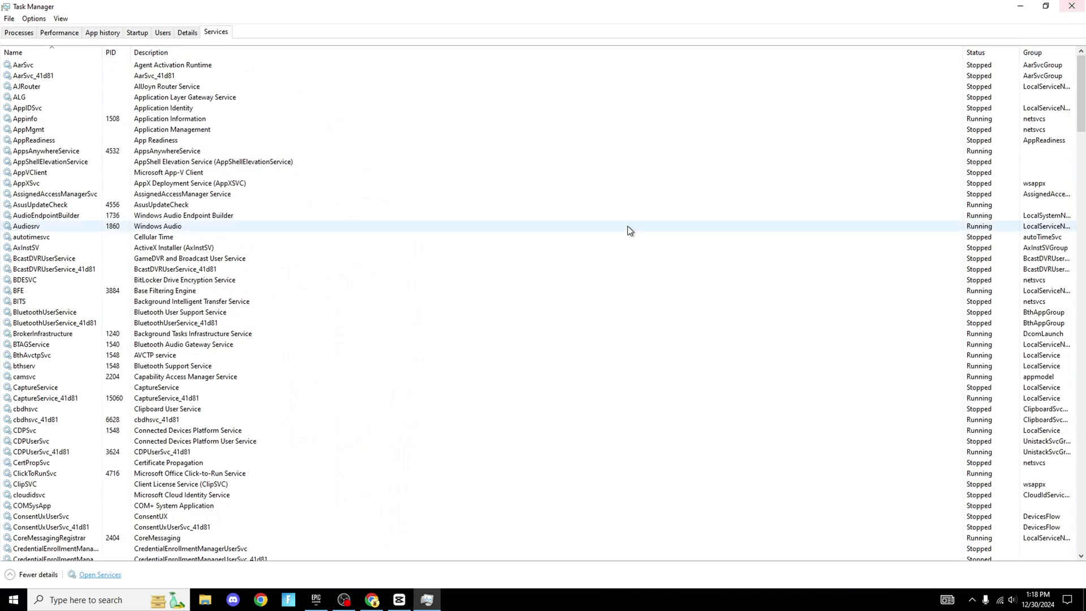
click(1072, 7)
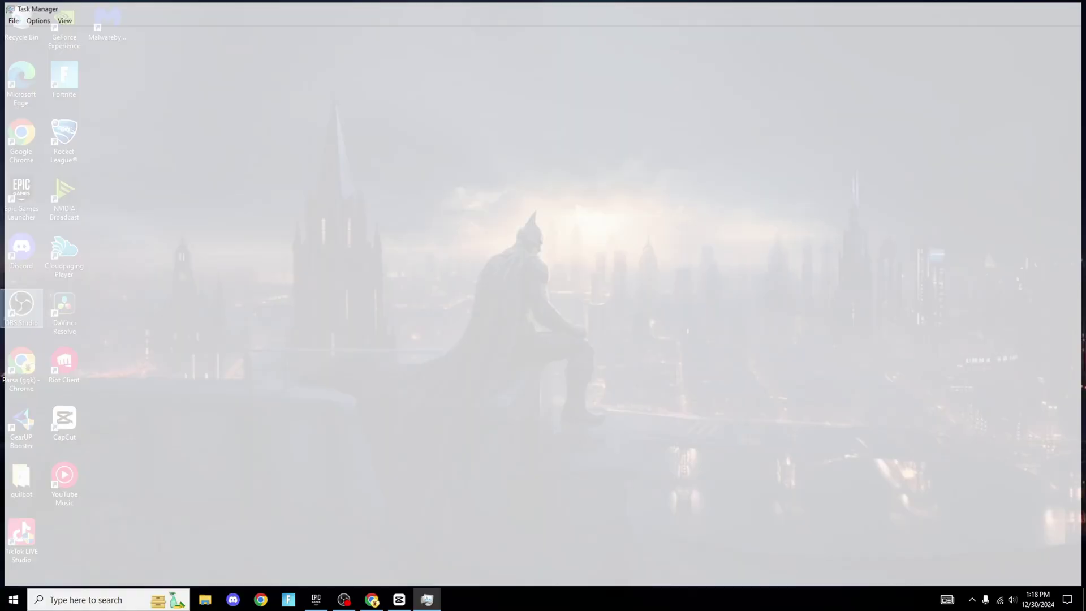
Step: Reopen Task Manager from the taskbar to view CPU and memory performance
click(778, 295)
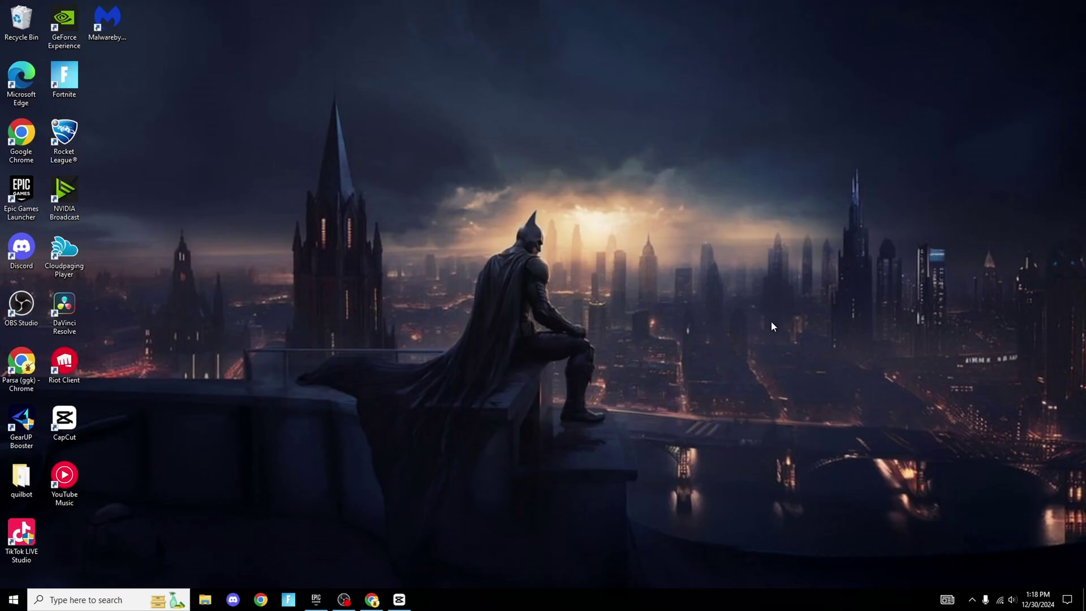
right_click(555, 598)
click(588, 555)
click(442, 227)
Step: Search 'sy' and launch System Configuration
click(90, 599)
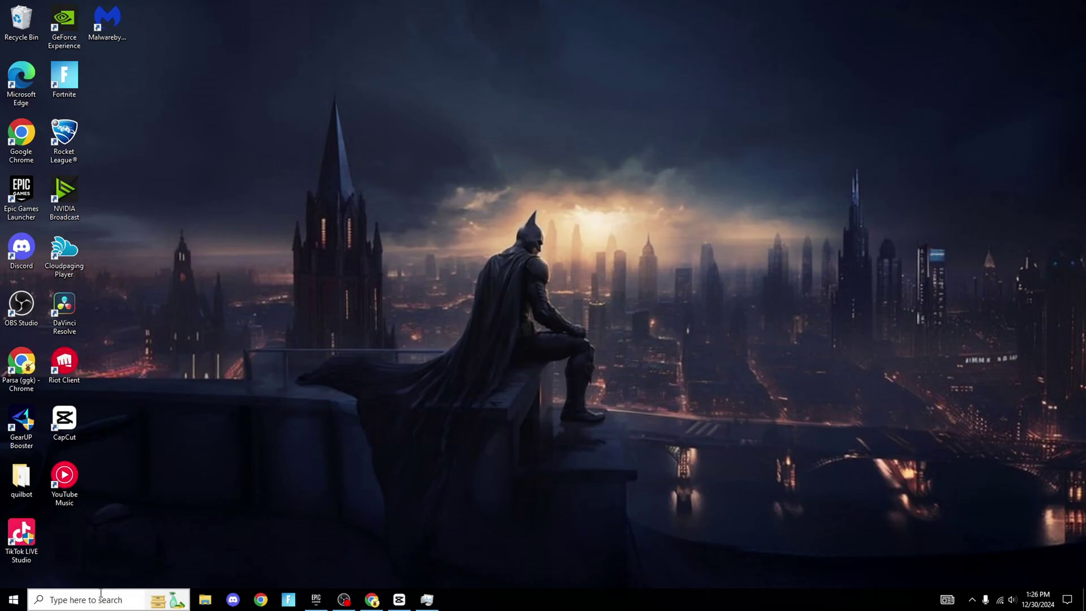
text(sys)
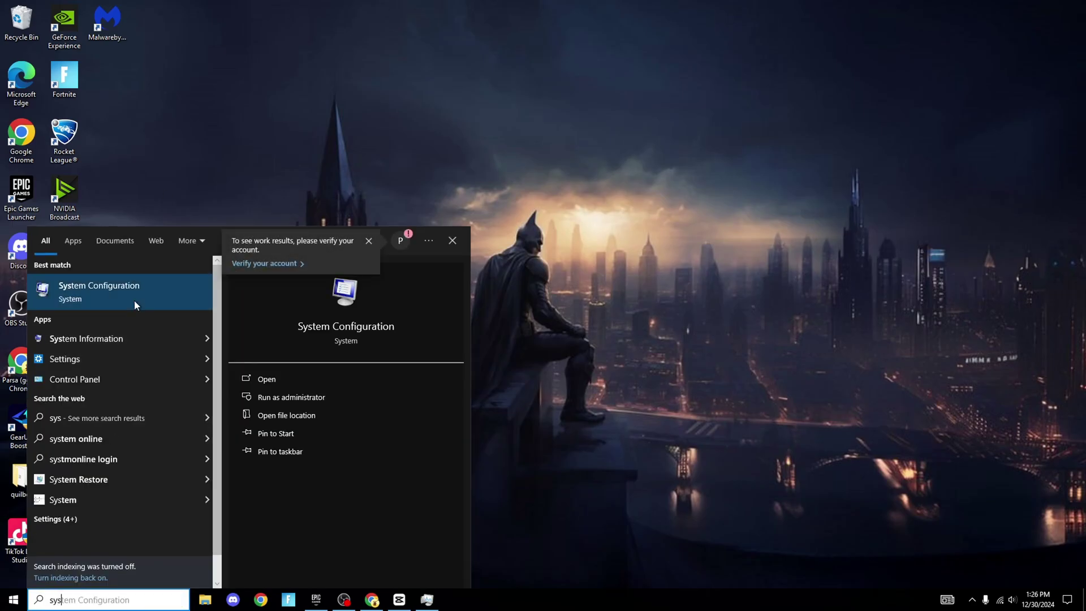
click(134, 300)
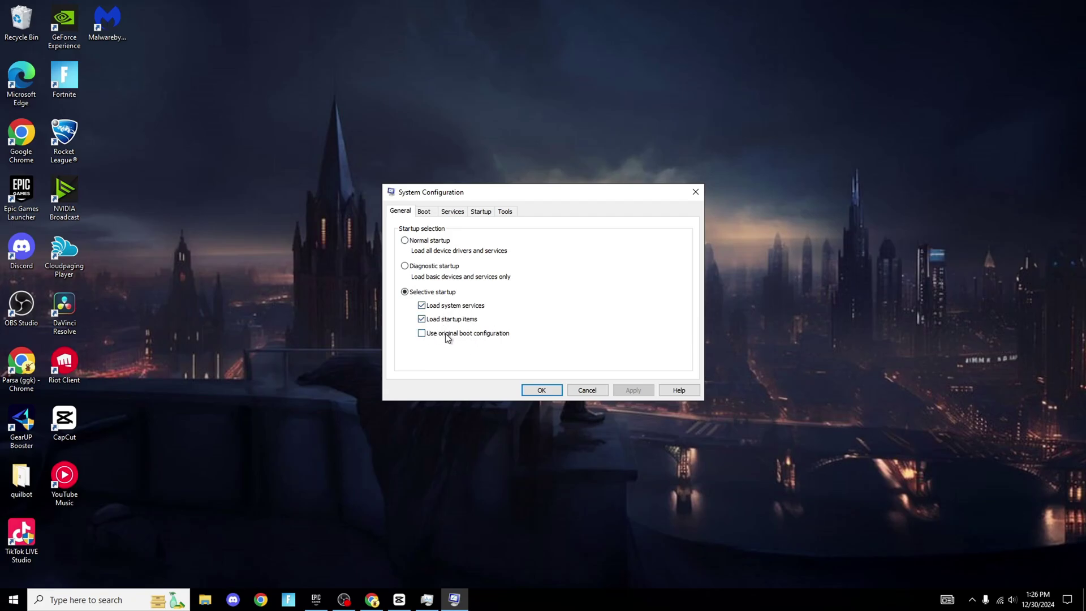
Step: Enter 0 as the boot timeout on the Boot tab
click(424, 211)
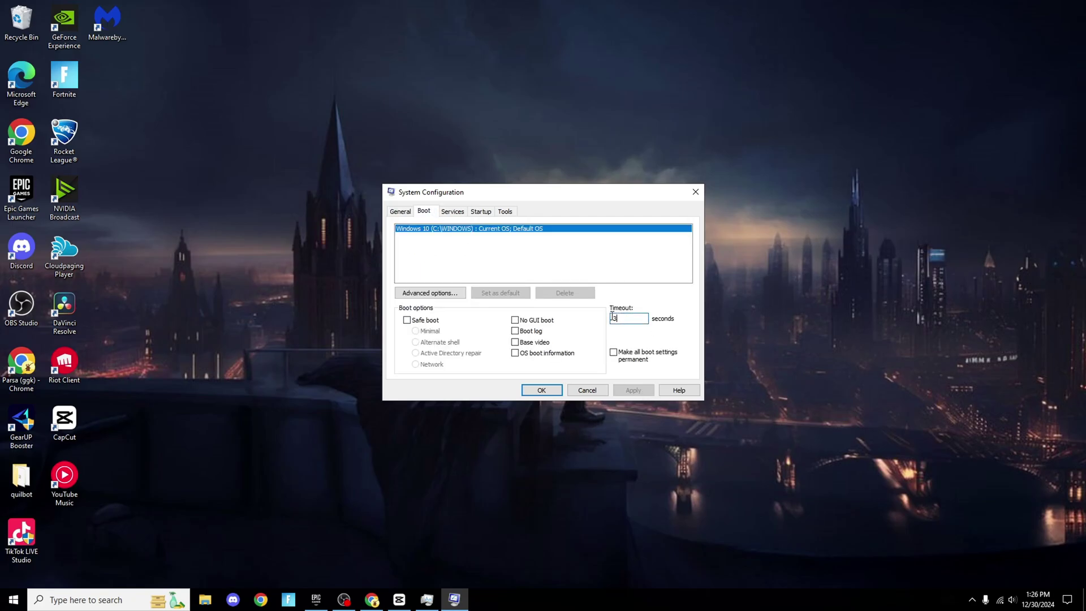
double_click(614, 318)
text(0)
Step: In Advanced boot options, keep the Number of processors set to 16
click(439, 294)
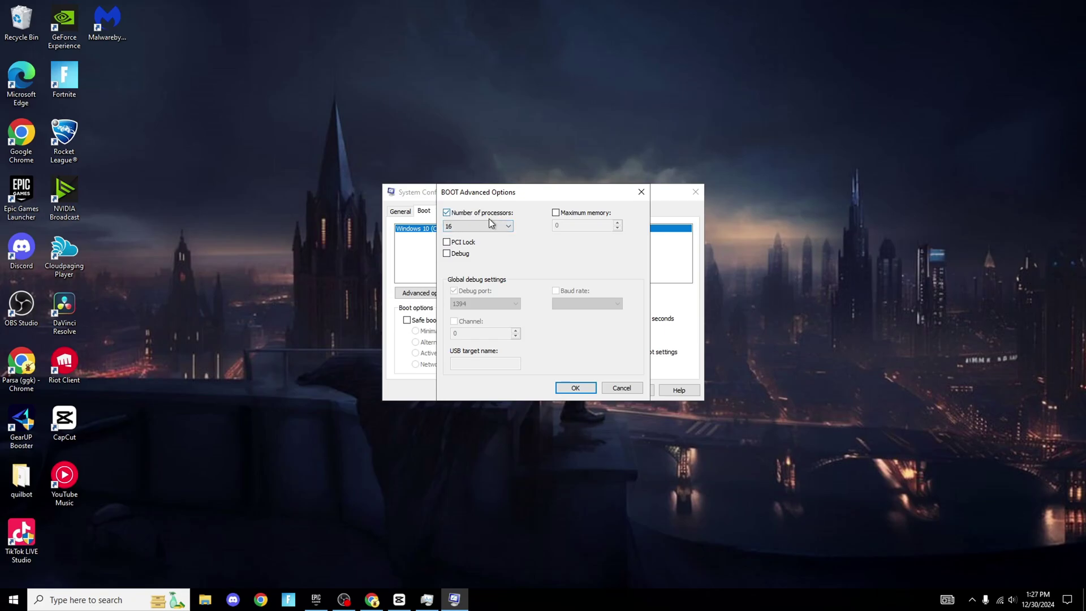
click(501, 228)
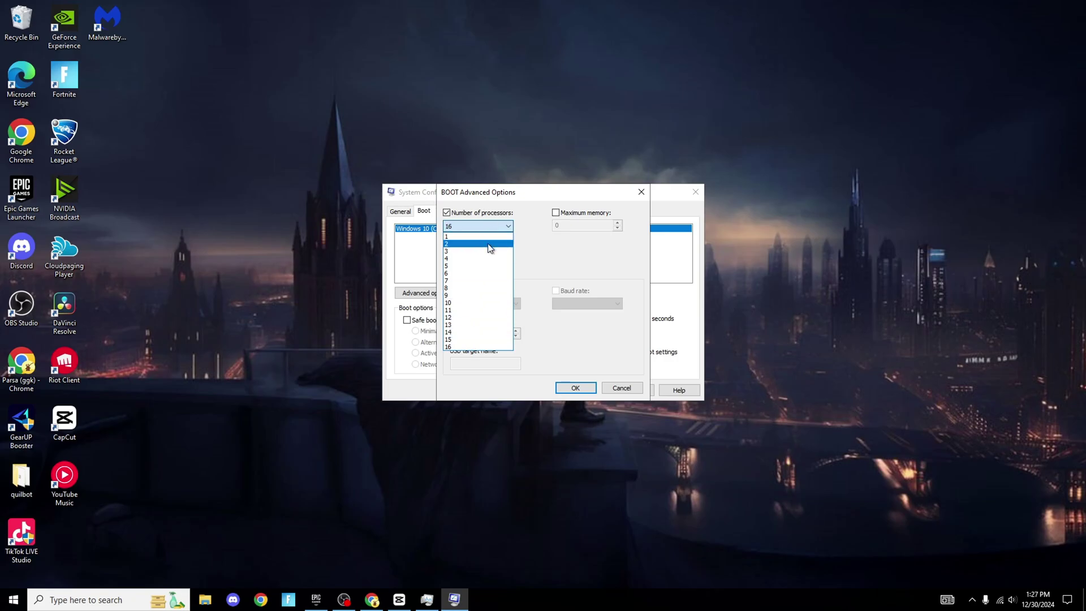
click(499, 347)
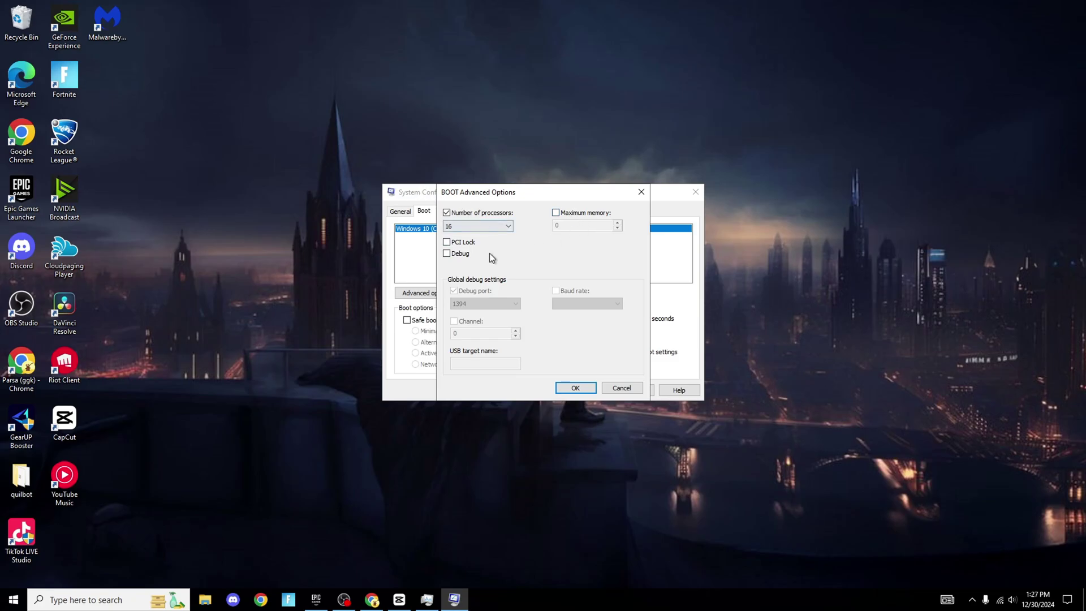
Step: Confirm the advanced options, apply the boot changes and close System Configuration
click(576, 388)
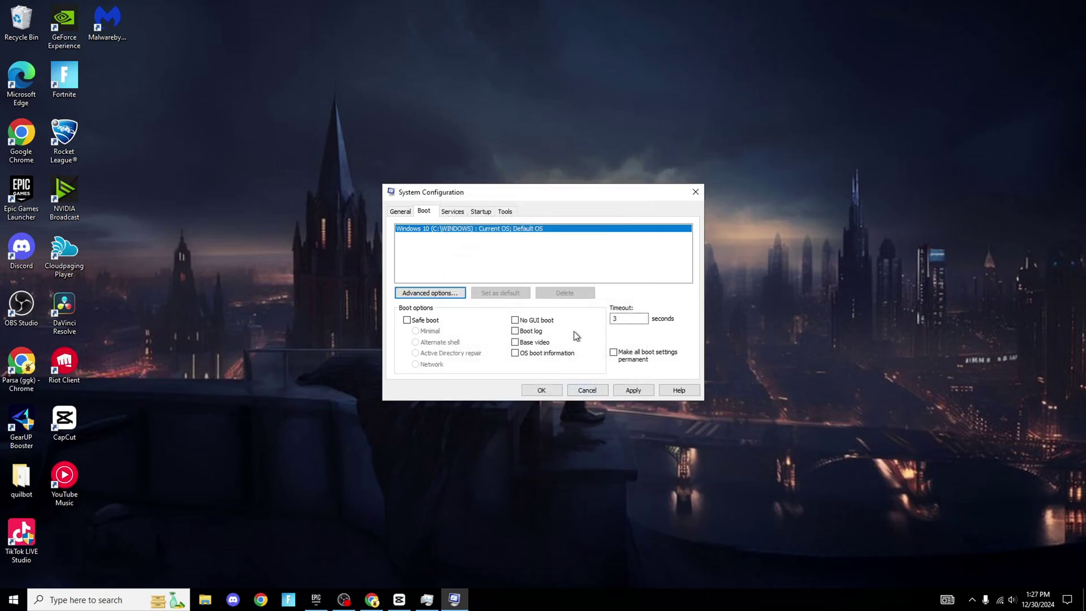
click(633, 390)
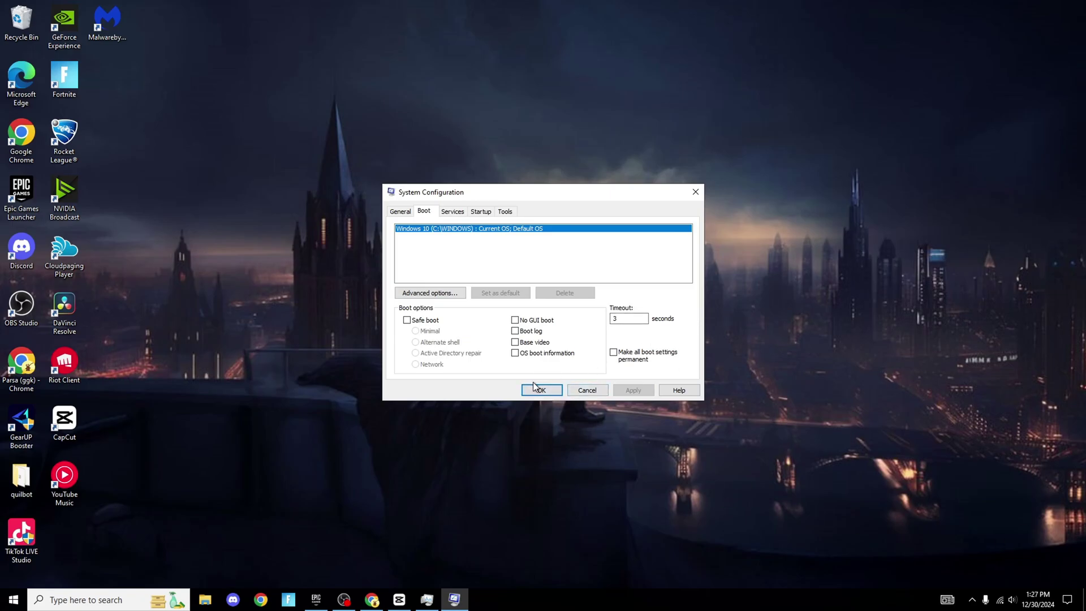
click(557, 392)
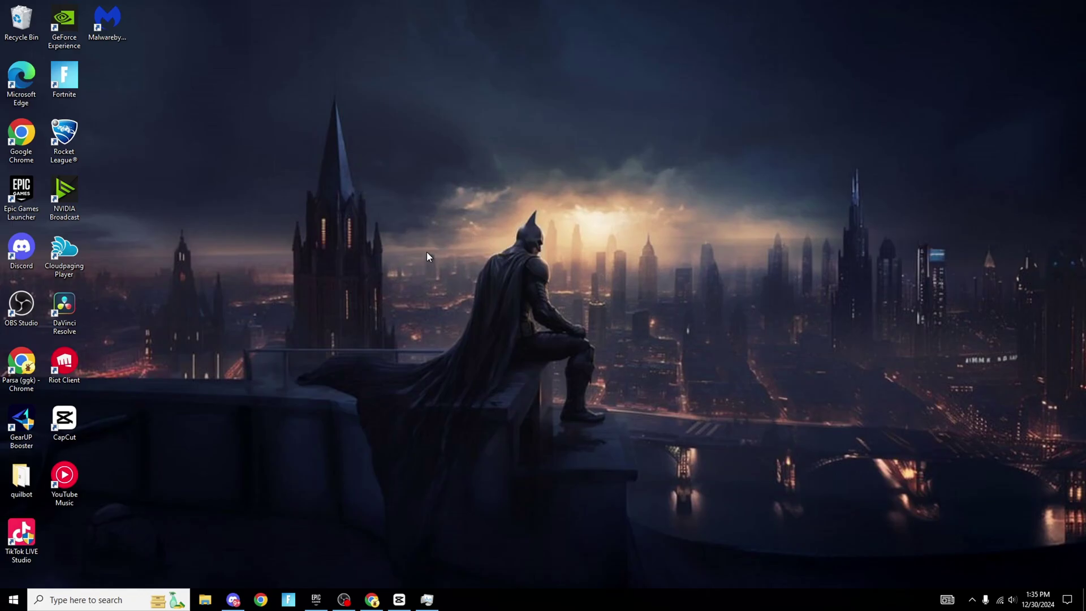
Step: Search 'game' to confirm Game Mode is Off, check Game Bar is Off, then minimize Settings
click(107, 600)
text(ga)
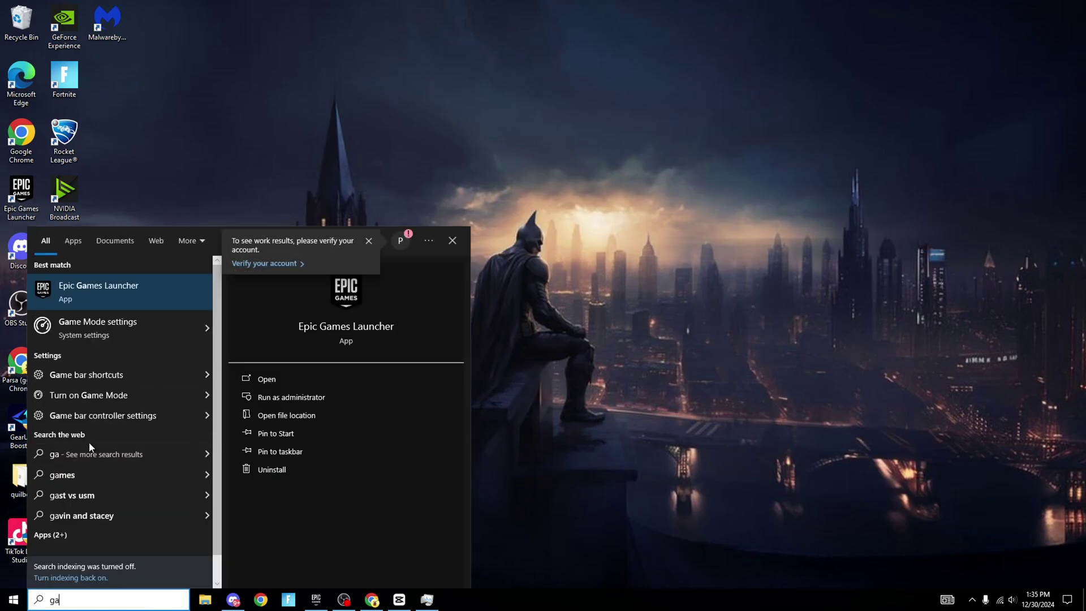
text(me)
click(115, 423)
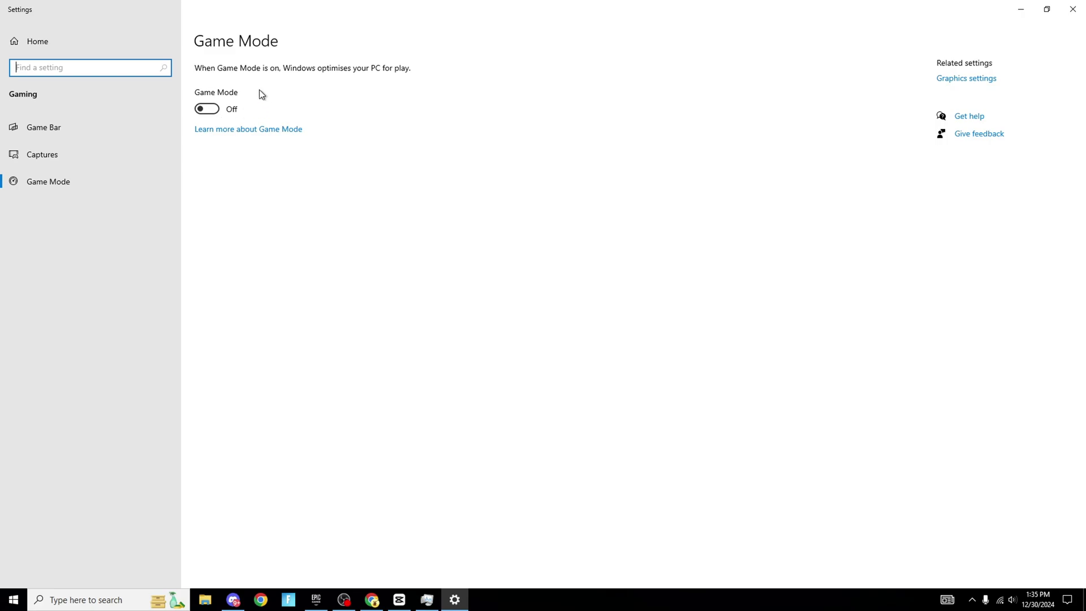
click(99, 123)
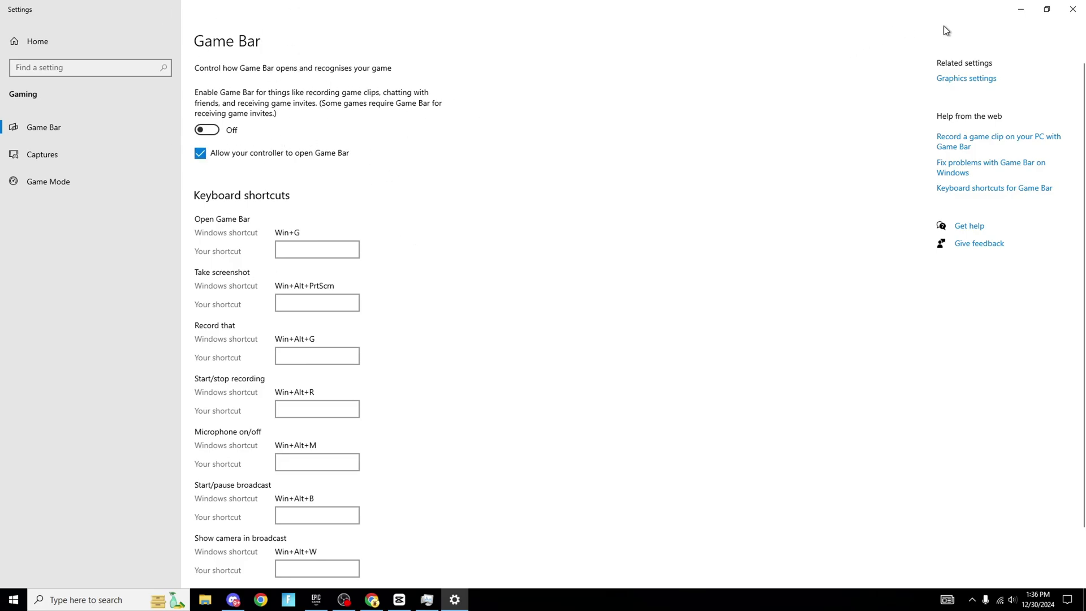
click(1023, 13)
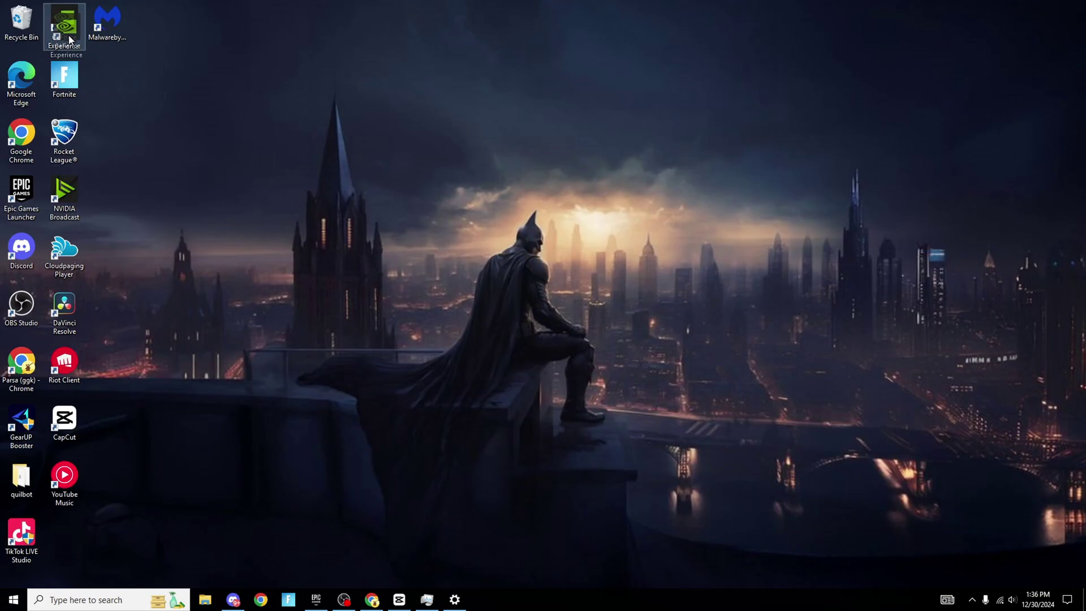
drag(64, 23, 134, 64)
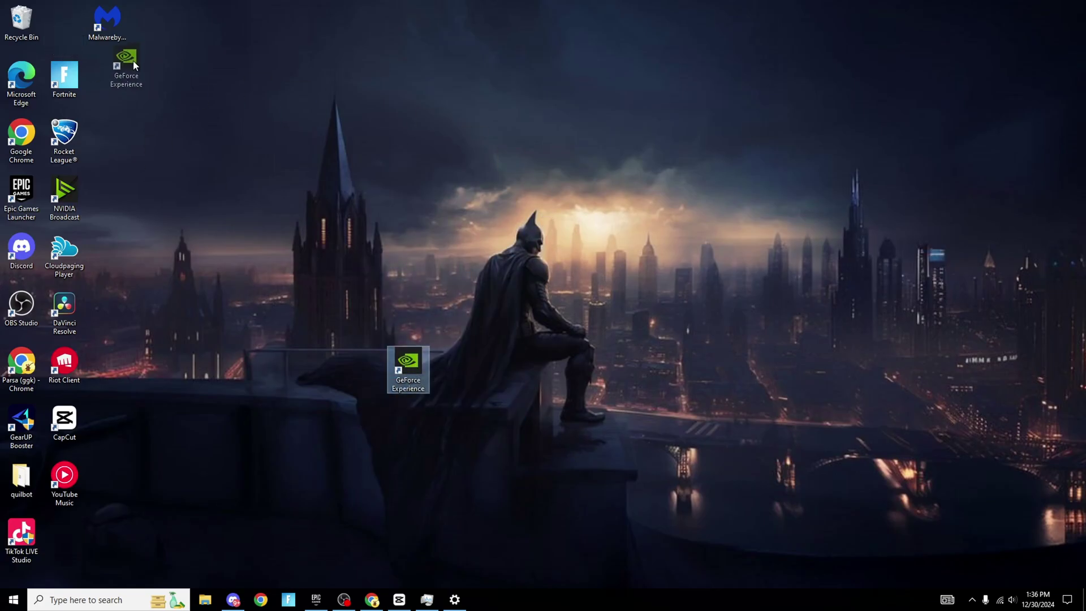
drag(78, 31, 77, 30)
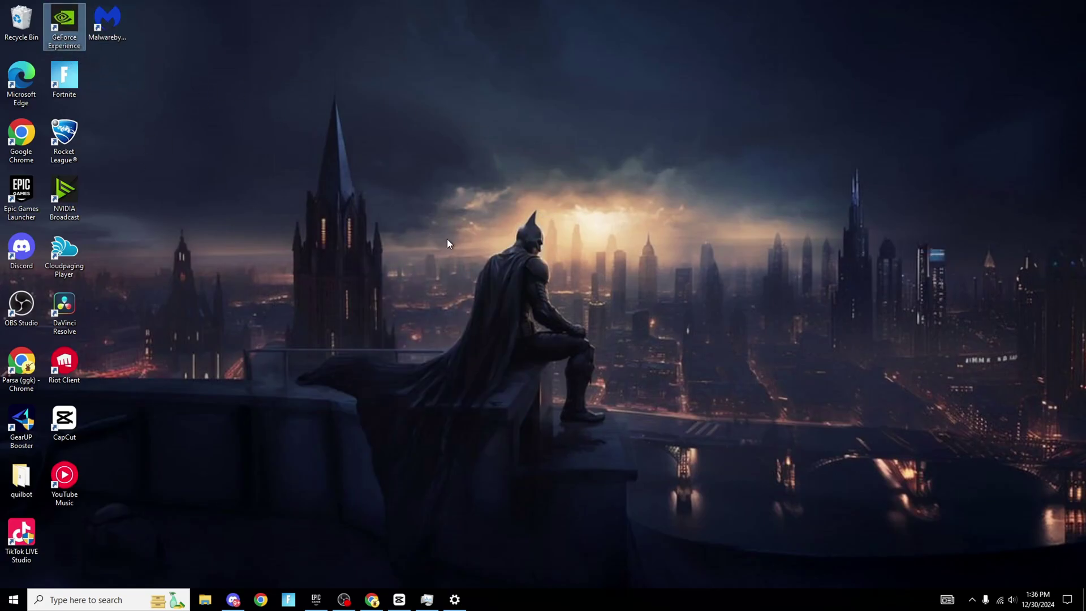